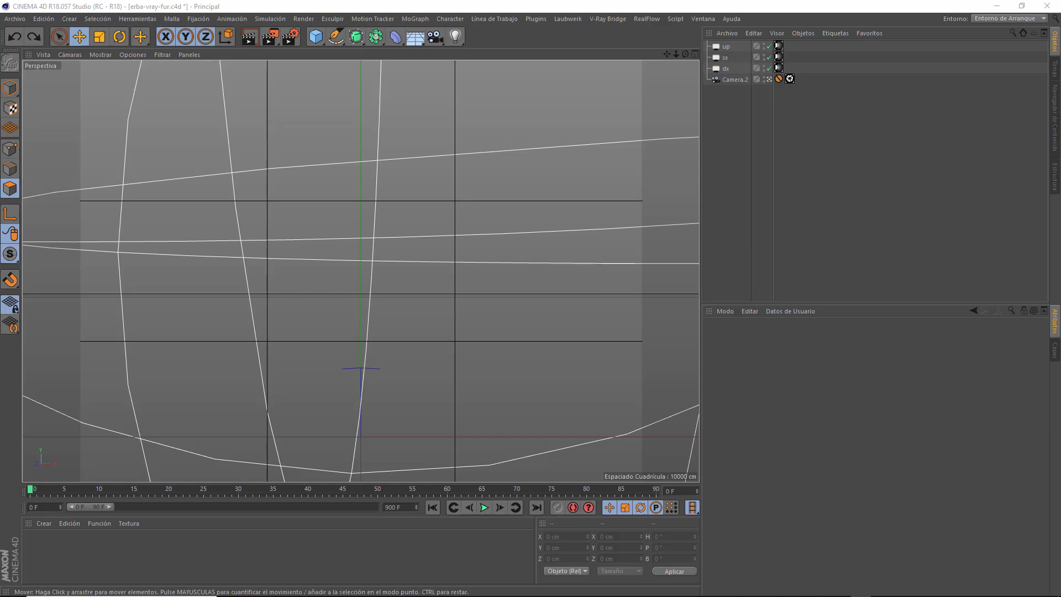
Add a Terreno Fractal object and raise it along its vertical axis so the hills fill the lower camera view.
{"action": "left_click", "coordinate": [316, 37]}
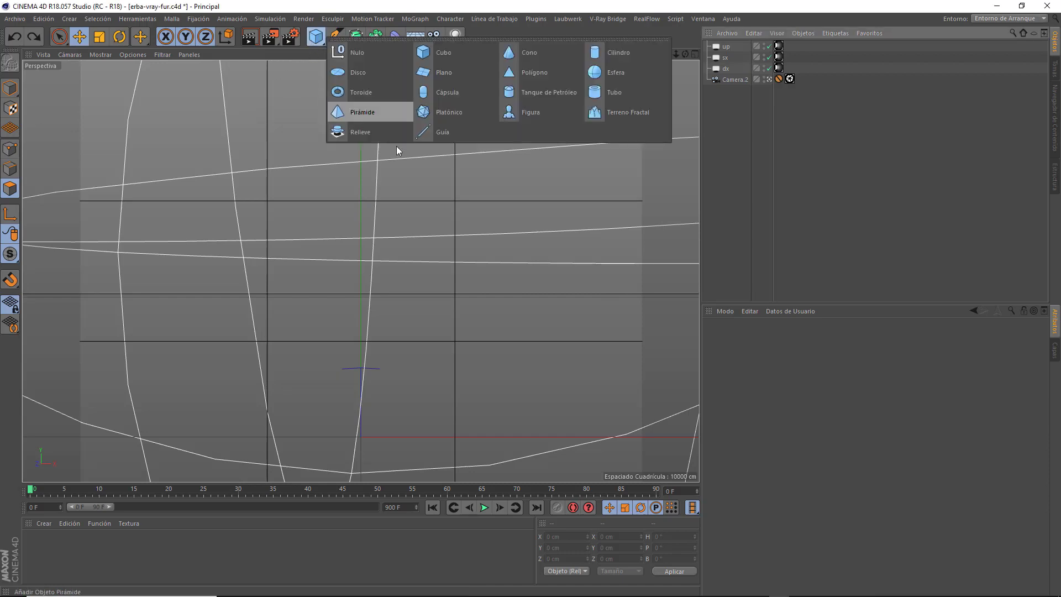
{"action": "left_click", "coordinate": [614, 115]}
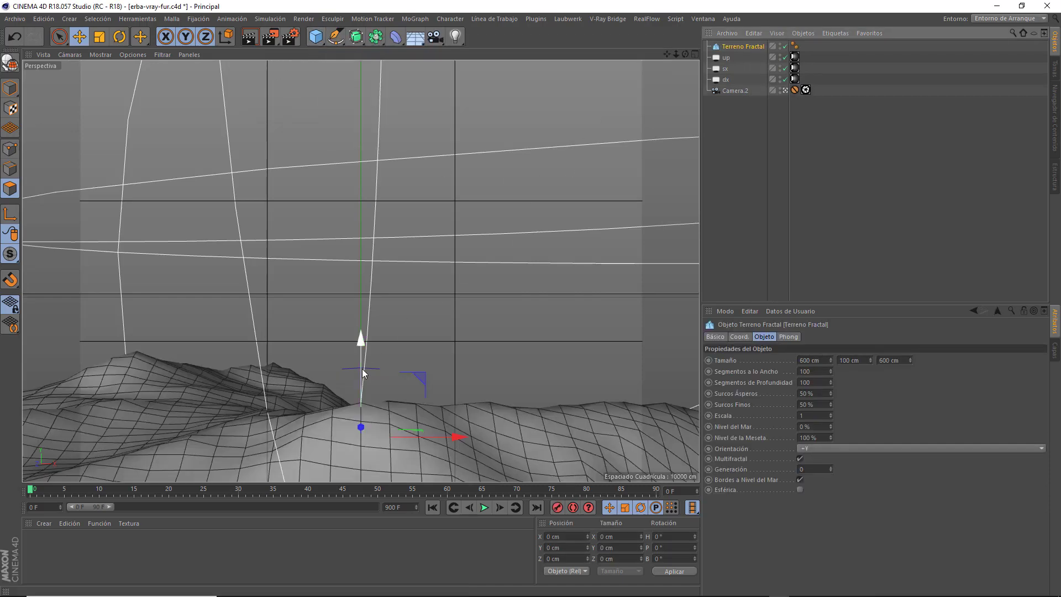
{"action": "left_click_drag", "start_coordinate": [363, 344], "coordinate": [386, 220]}
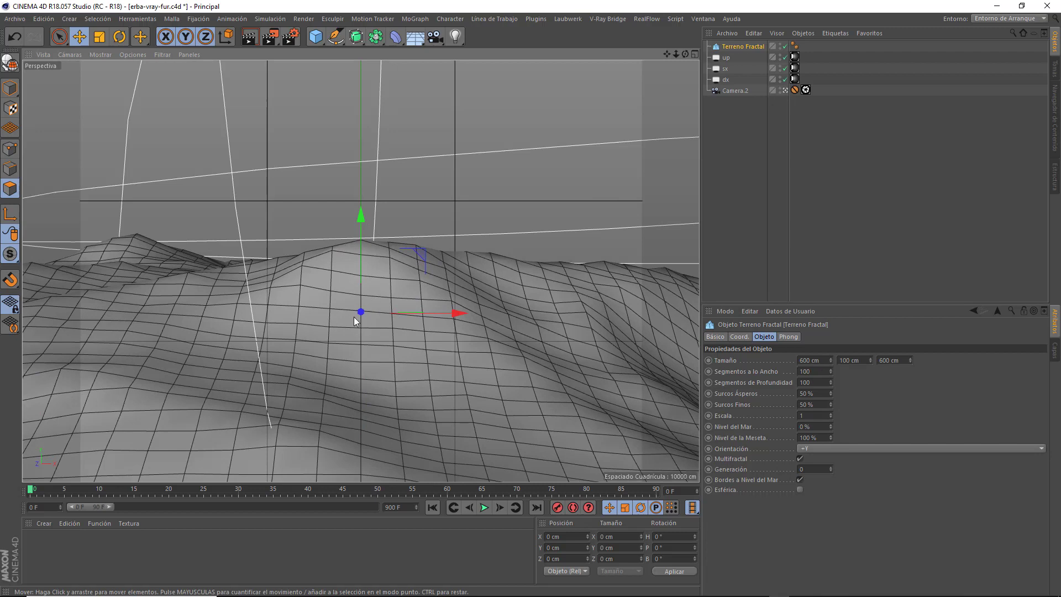
Set the fractal terrain's width and depth segments to 300 each and render a preview of the view.
{"action": "left_click", "coordinate": [813, 371]}
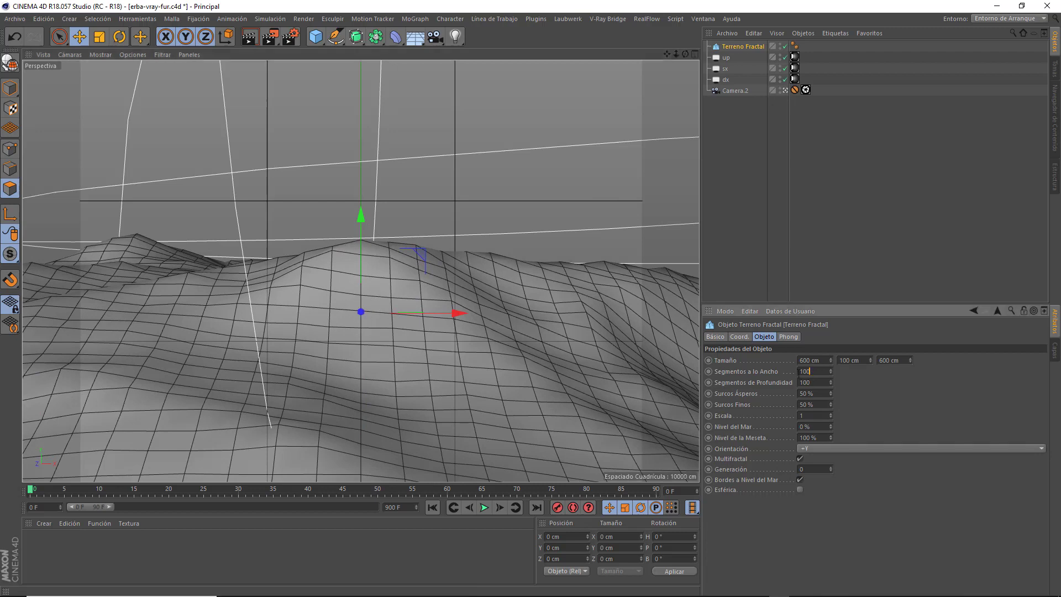
{"action": "type", "text": "300"}
{"action": "key", "text": "Tab"}
{"action": "type", "text": "300"}
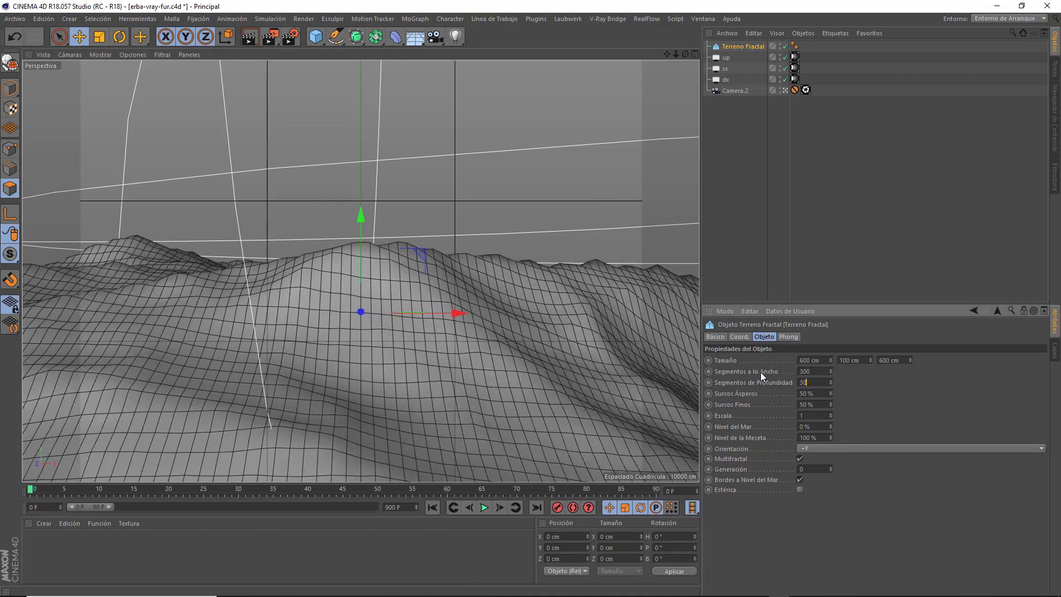
{"action": "key", "text": "Return"}
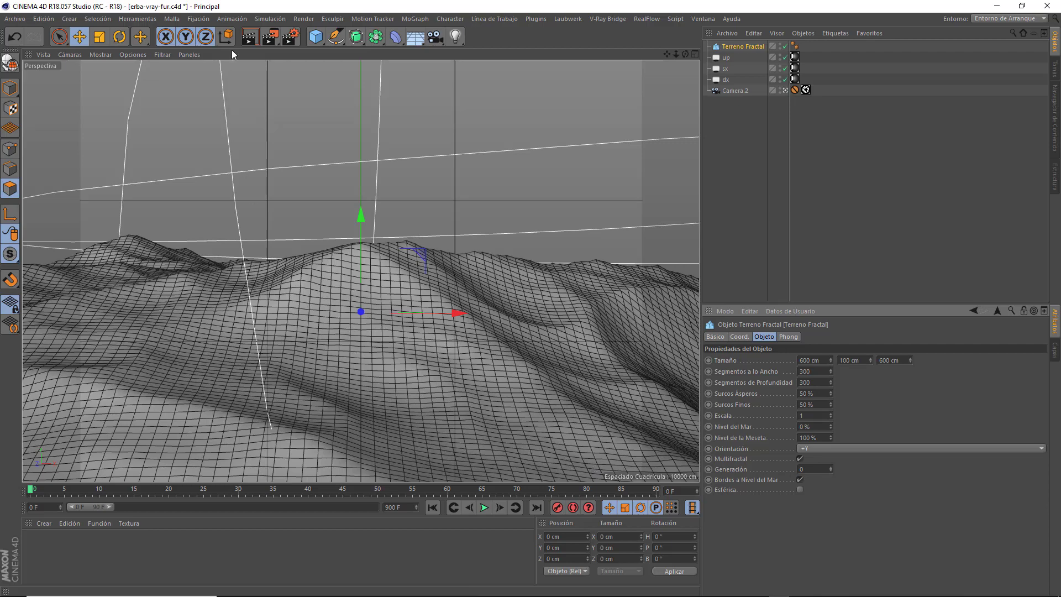
{"action": "left_click", "coordinate": [251, 38]}
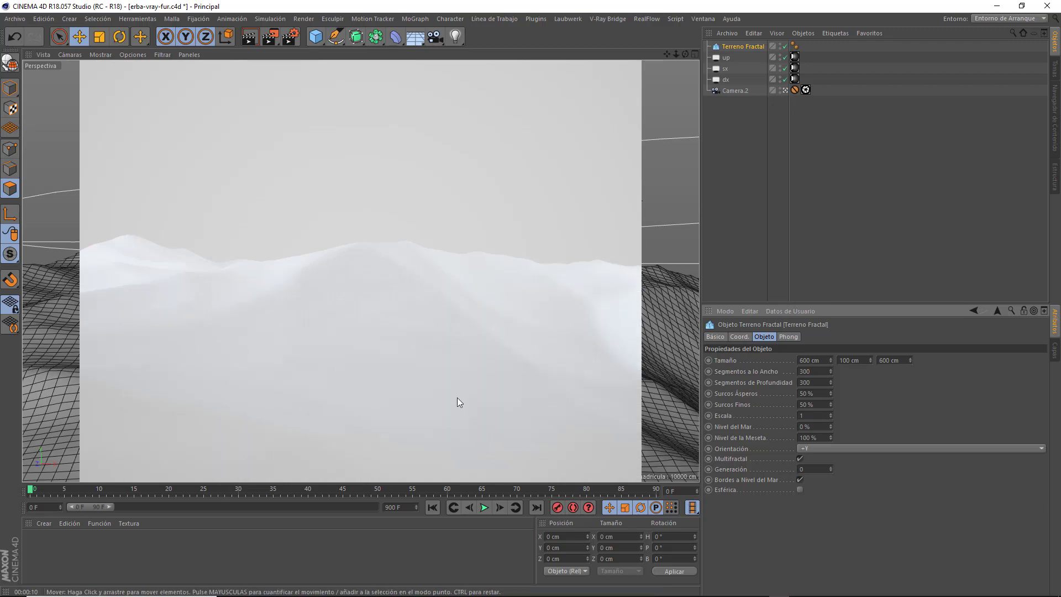
{"action": "left_click", "coordinate": [742, 134]}
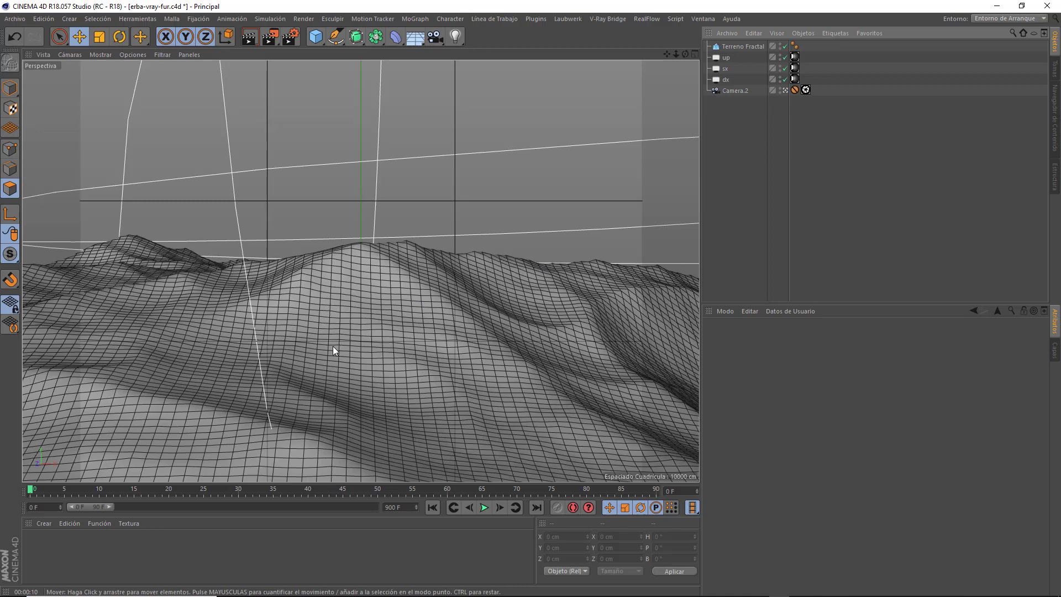
Add a V-Ray Fur tag to the fractal terrain and render a preview with its default settings.
{"action": "right_click", "coordinate": [747, 46]}
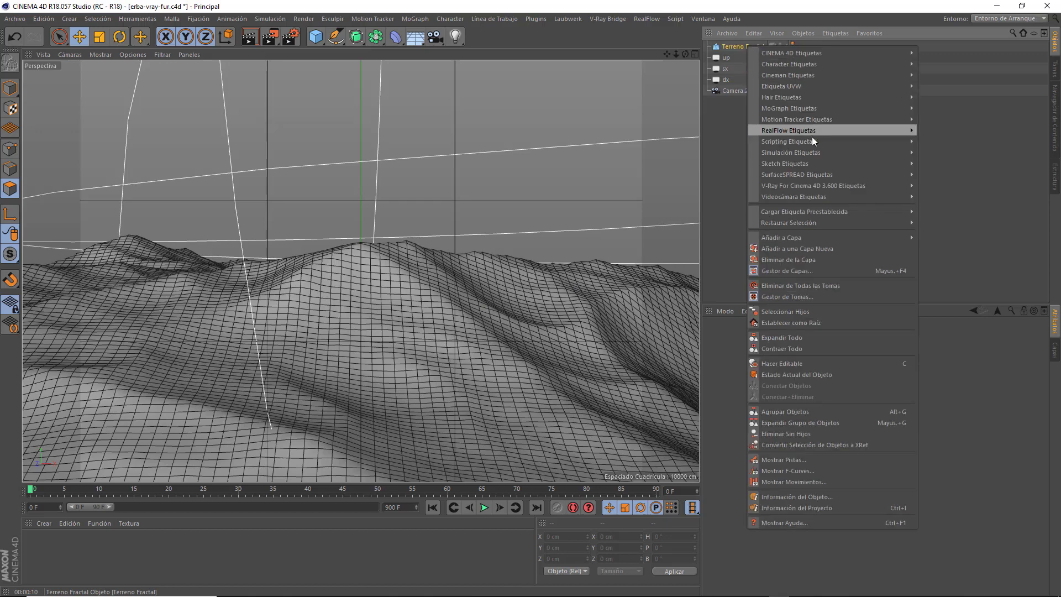
{"action": "mouse_move", "coordinate": [825, 185]}
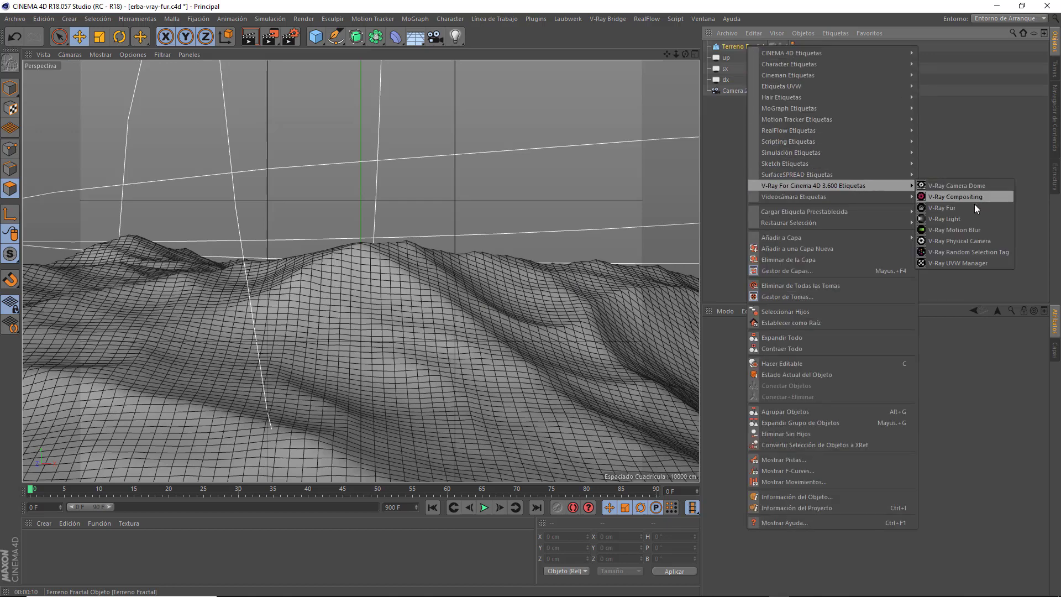
{"action": "left_click", "coordinate": [955, 208]}
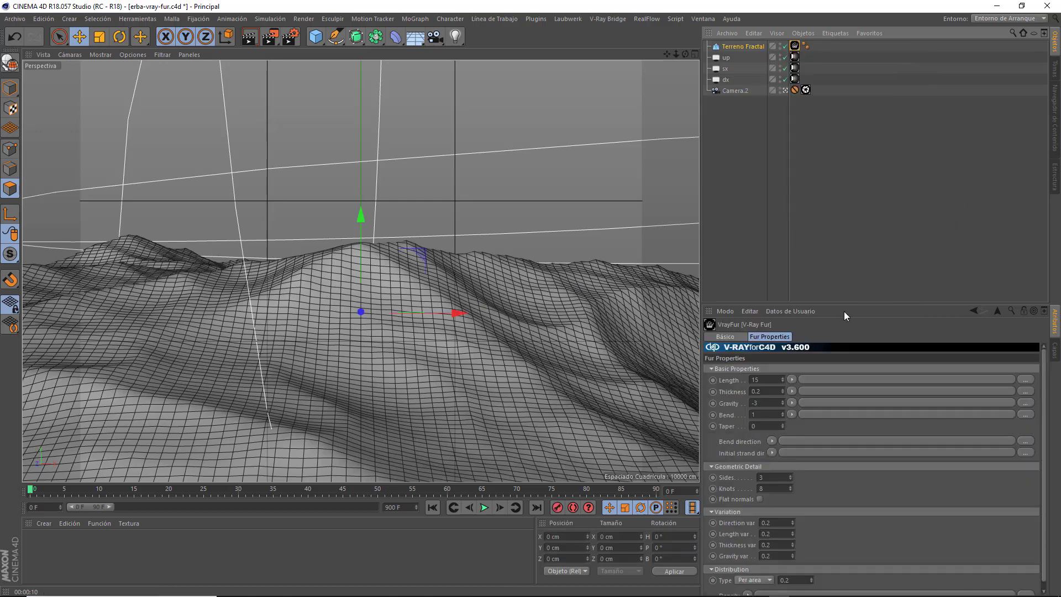
{"action": "left_click_drag", "start_coordinate": [843, 305], "coordinate": [838, 209]}
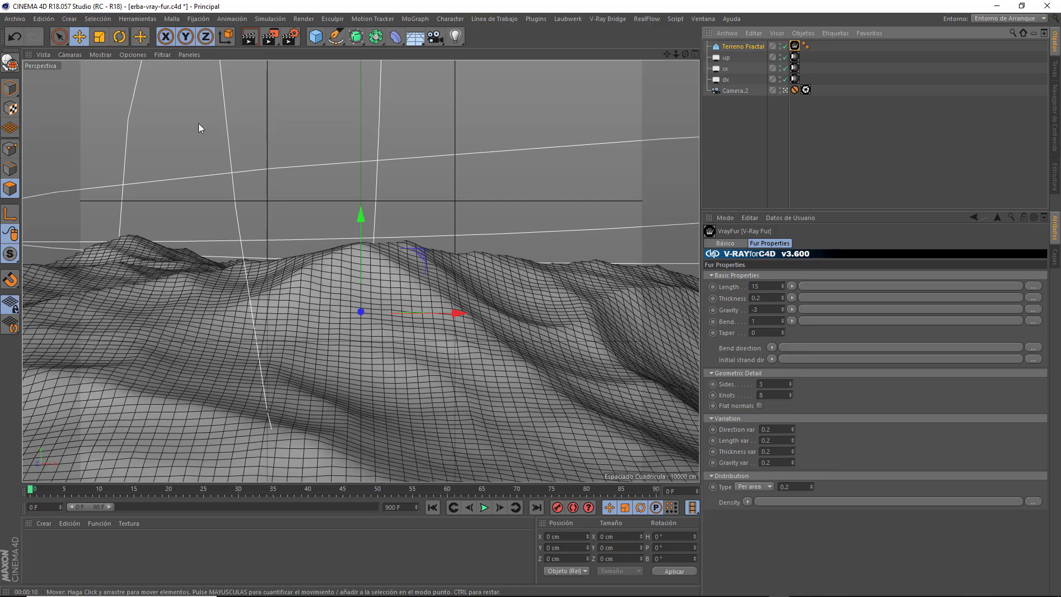
{"action": "left_click", "coordinate": [251, 37]}
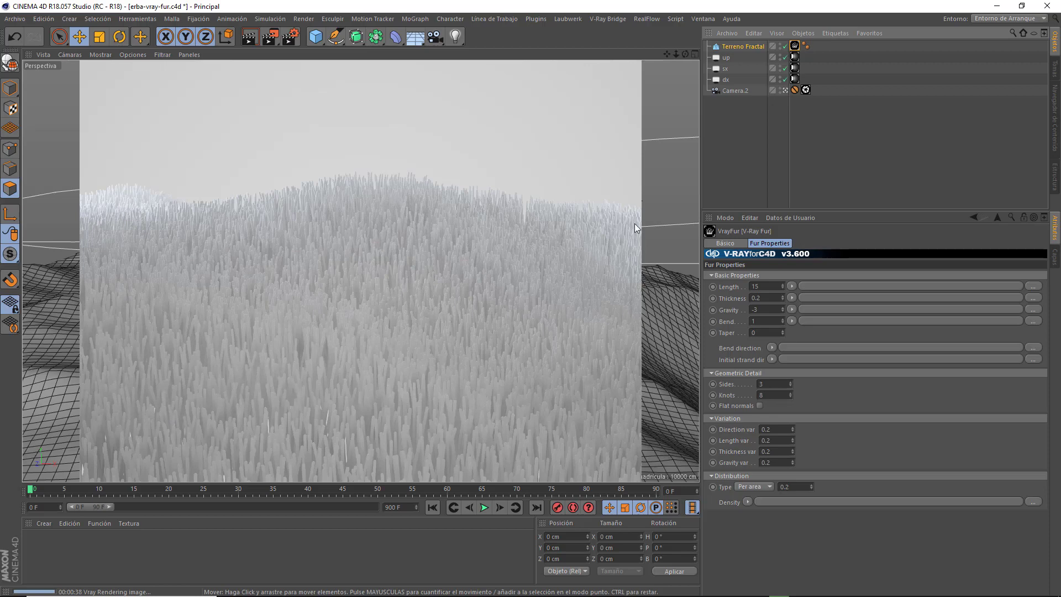
{"action": "left_click", "coordinate": [739, 141]}
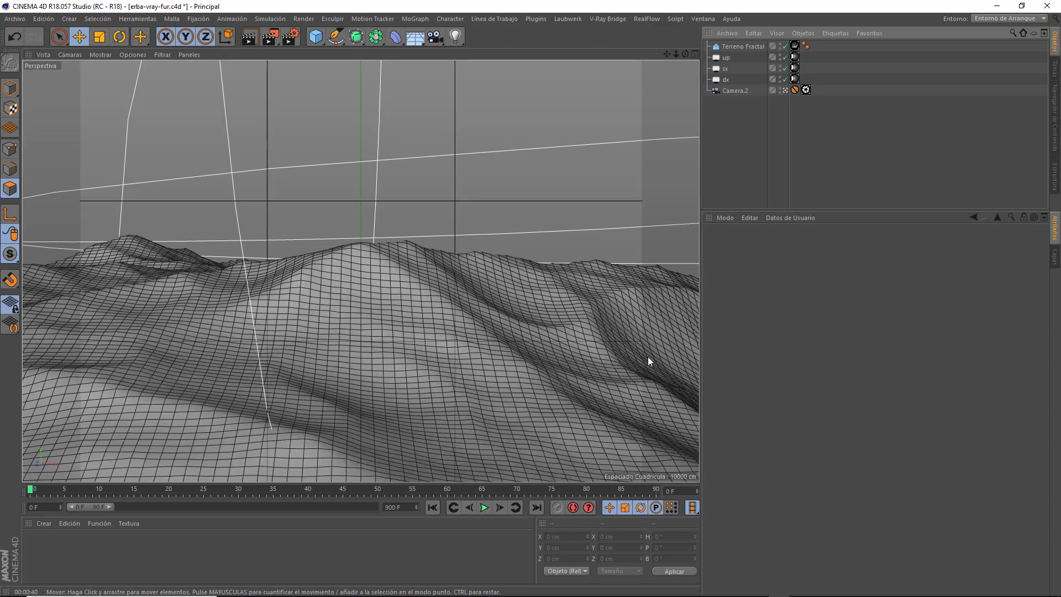
Set the terrain's V-Ray Fur length to 3 and thickness to 0.15.
{"action": "left_click", "coordinate": [794, 45]}
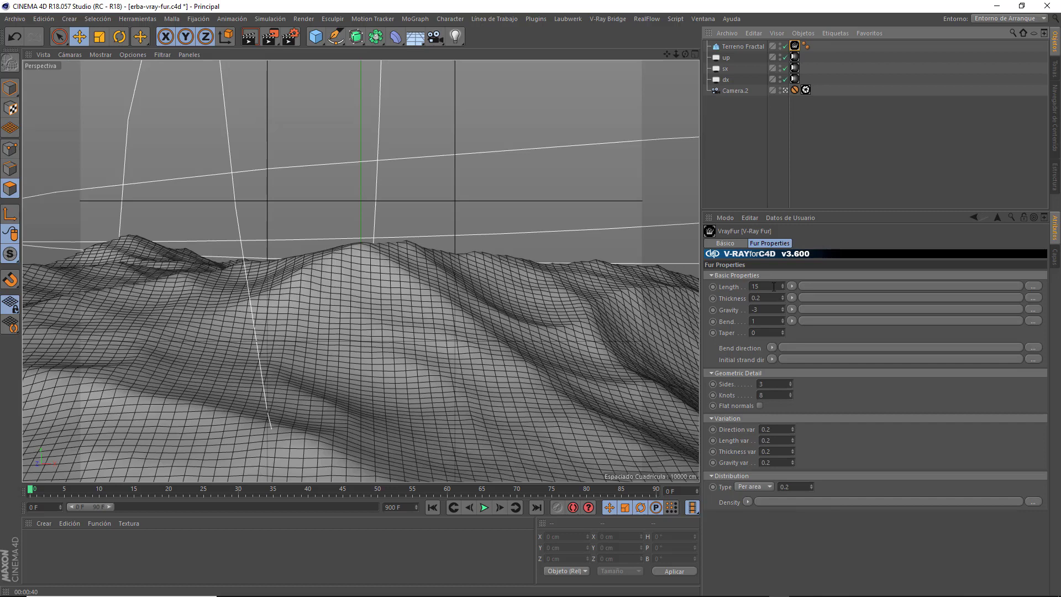
{"action": "left_click", "coordinate": [774, 286]}
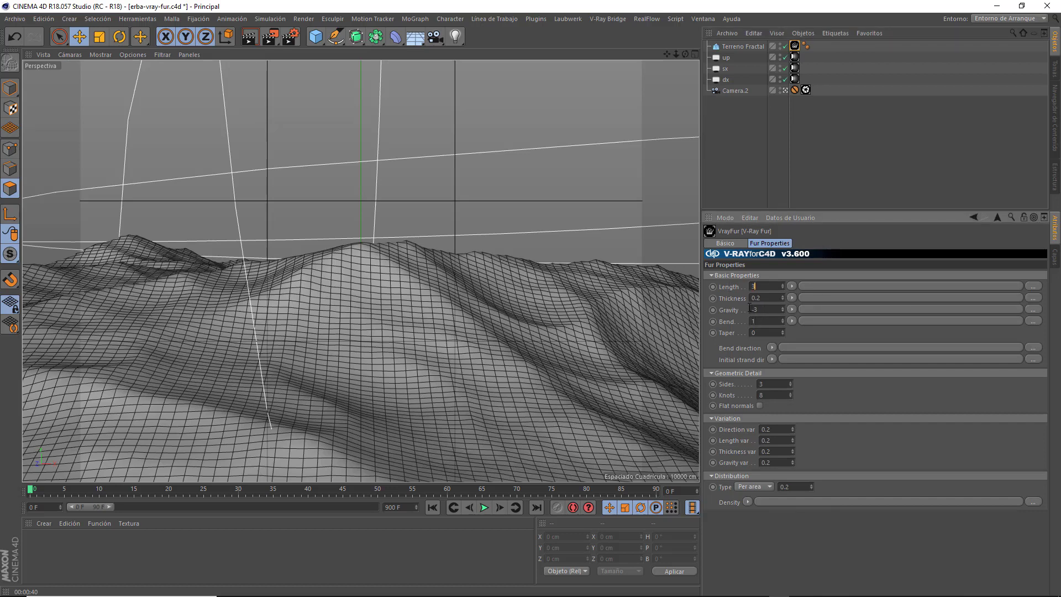
{"action": "left_click", "coordinate": [768, 298]}
{"action": "type", "text": ".15"}
{"action": "key", "text": "Return"}
Set the fur's gravity to 2, knots to 14 and distribution to Per face with 20, and render a preview.
{"action": "left_click_drag", "start_coordinate": [765, 308], "coordinate": [737, 308]}
{"action": "type", "text": "10"}
{"action": "left_click", "coordinate": [762, 498]}
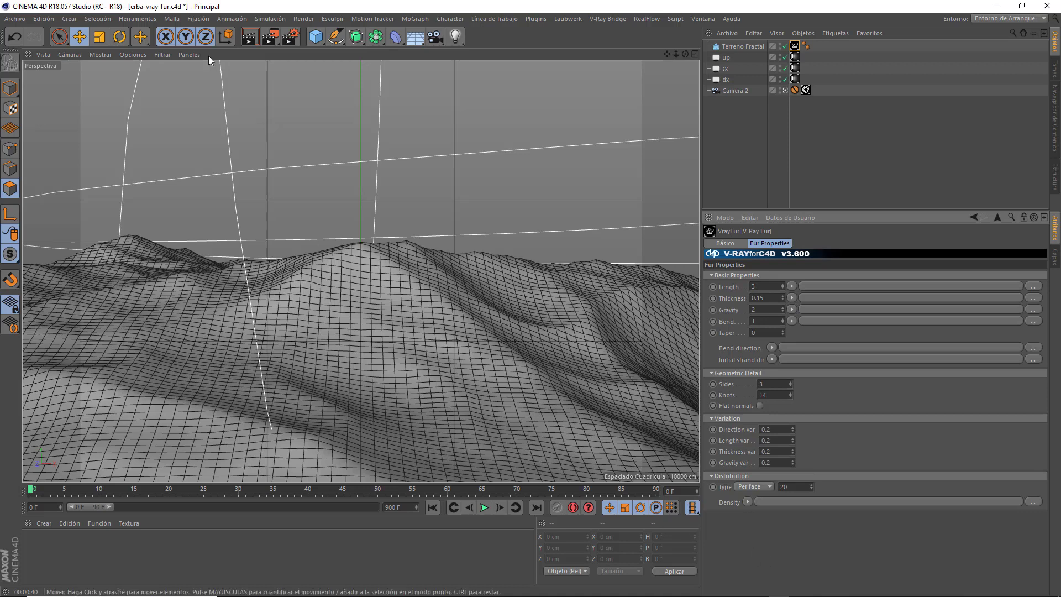
{"action": "left_click", "coordinate": [250, 37]}
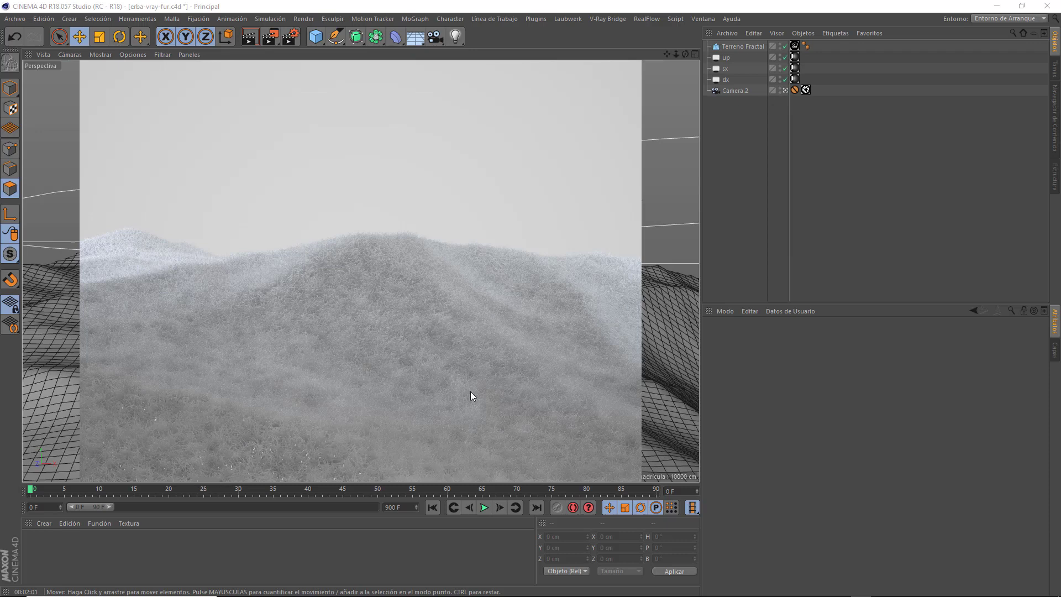
Duplicate the fractal terrain and delete the V-Ray Fur tag from the copy.
{"action": "left_click", "coordinate": [794, 46]}
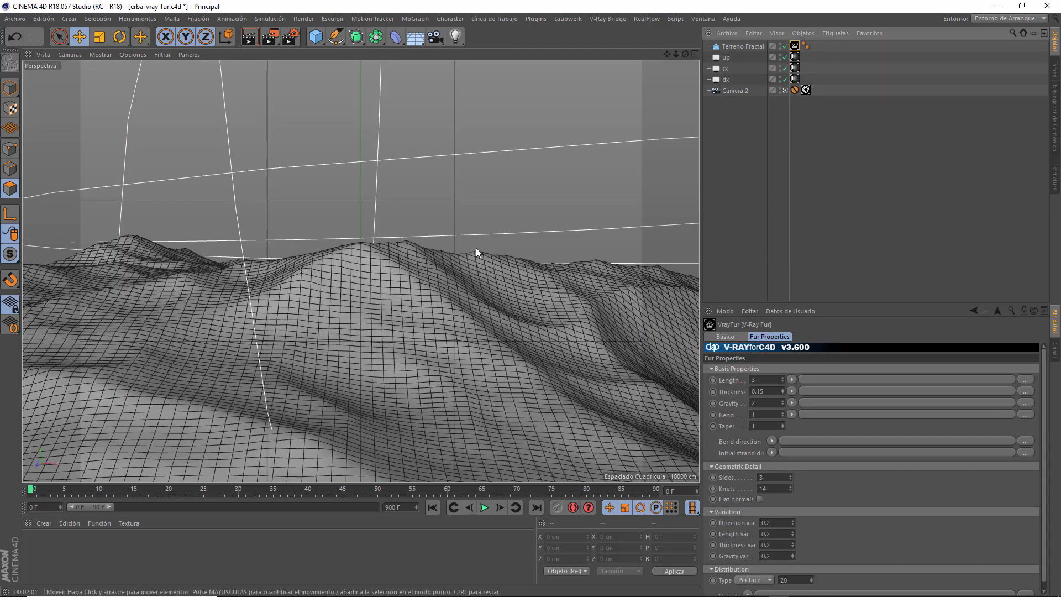
{"action": "left_click", "coordinate": [741, 46]}
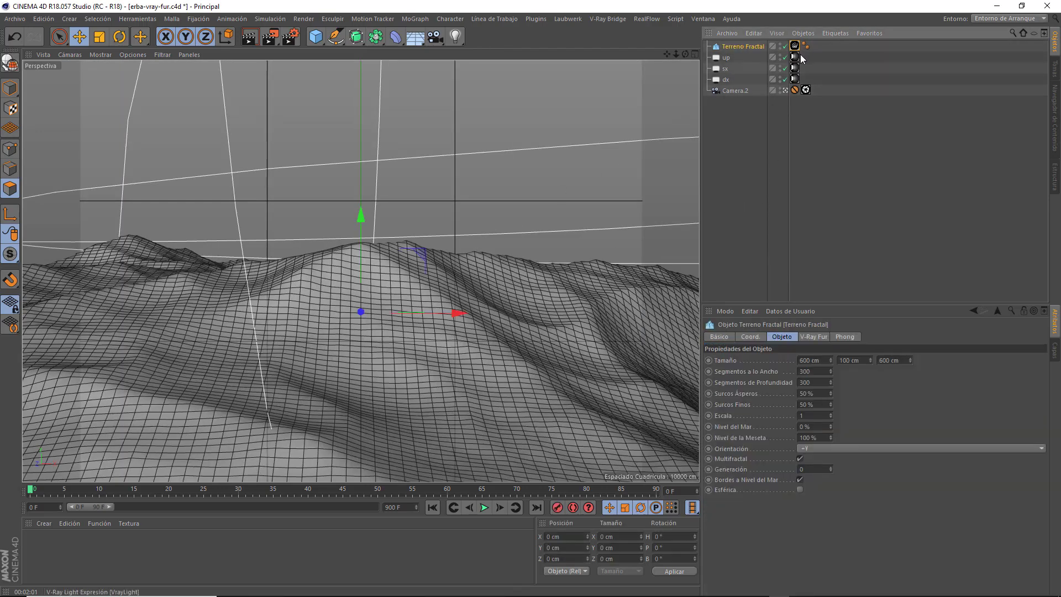
{"action": "key", "text": "ctrl+c"}
{"action": "key", "text": "ctrl+v"}
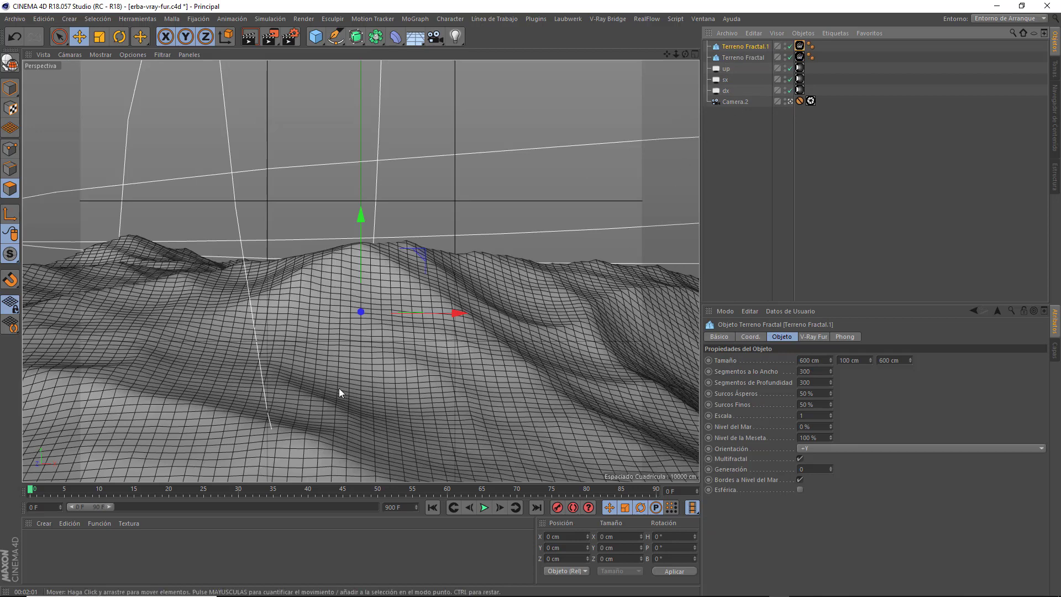
{"action": "left_click", "coordinate": [800, 46]}
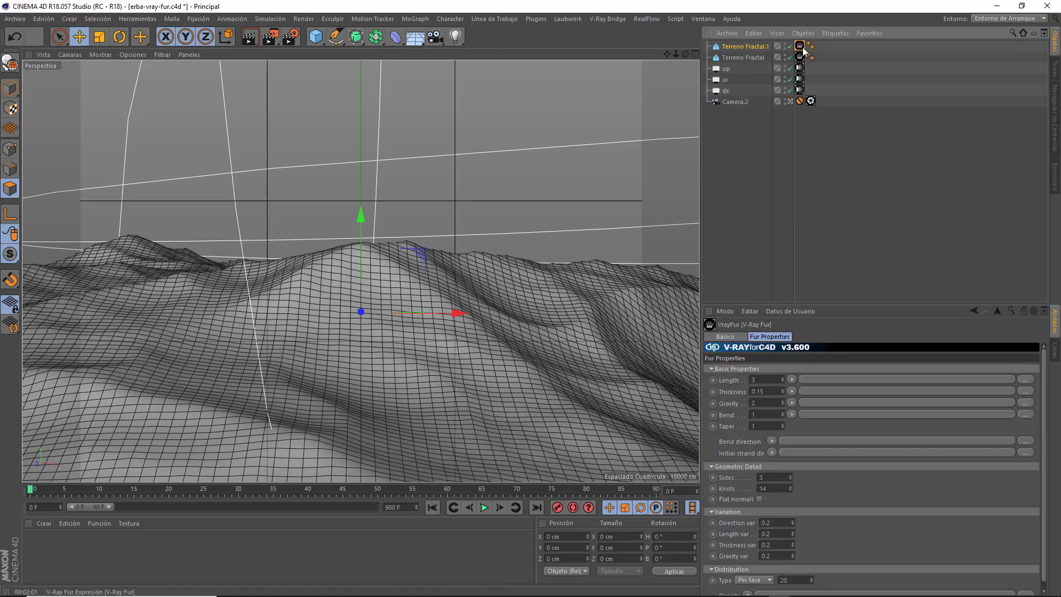
{"action": "key", "text": "Delete"}
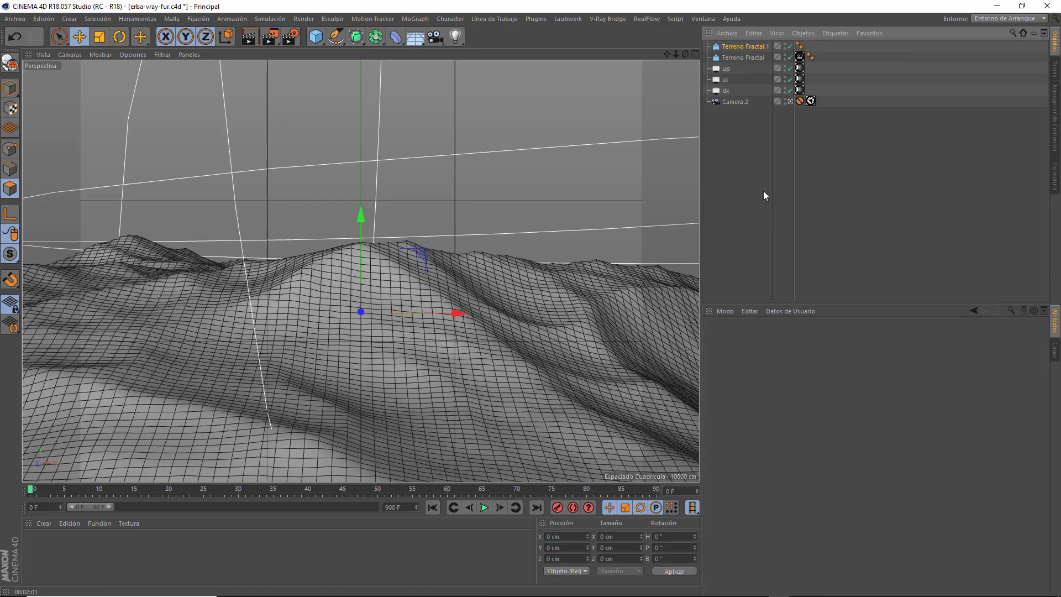
{"action": "left_click", "coordinate": [751, 46]}
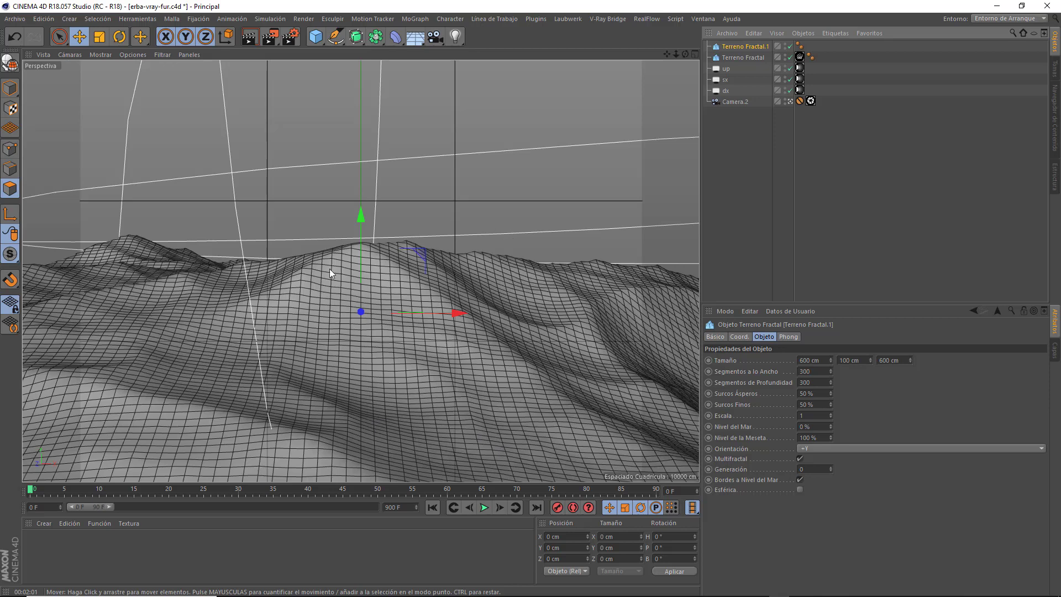
Create a V-Ray Advanced Material for the ground and open it for editing.
{"action": "left_click", "coordinate": [52, 525]}
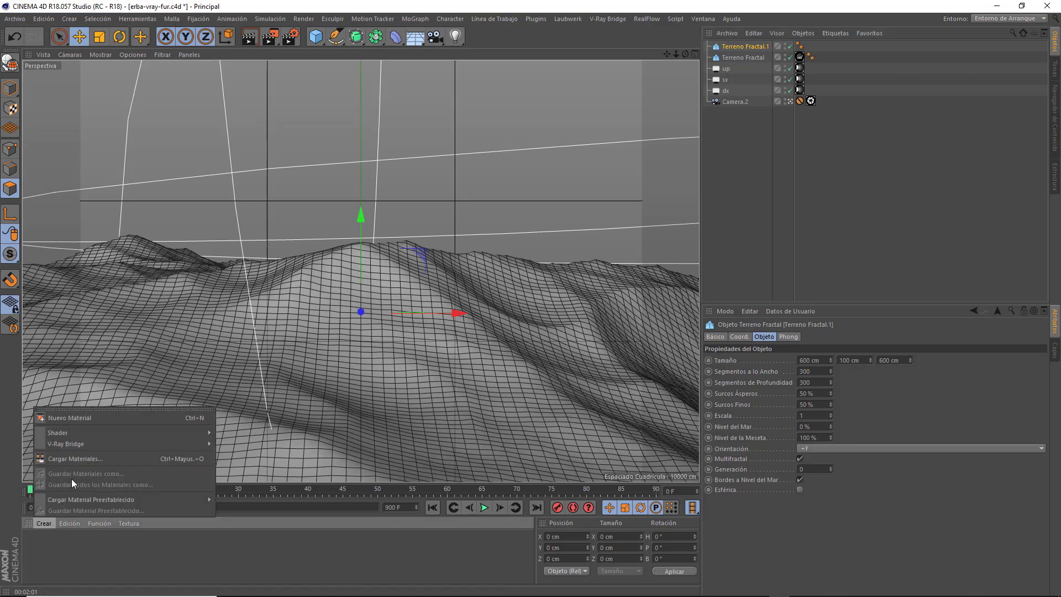
{"action": "mouse_move", "coordinate": [81, 444]}
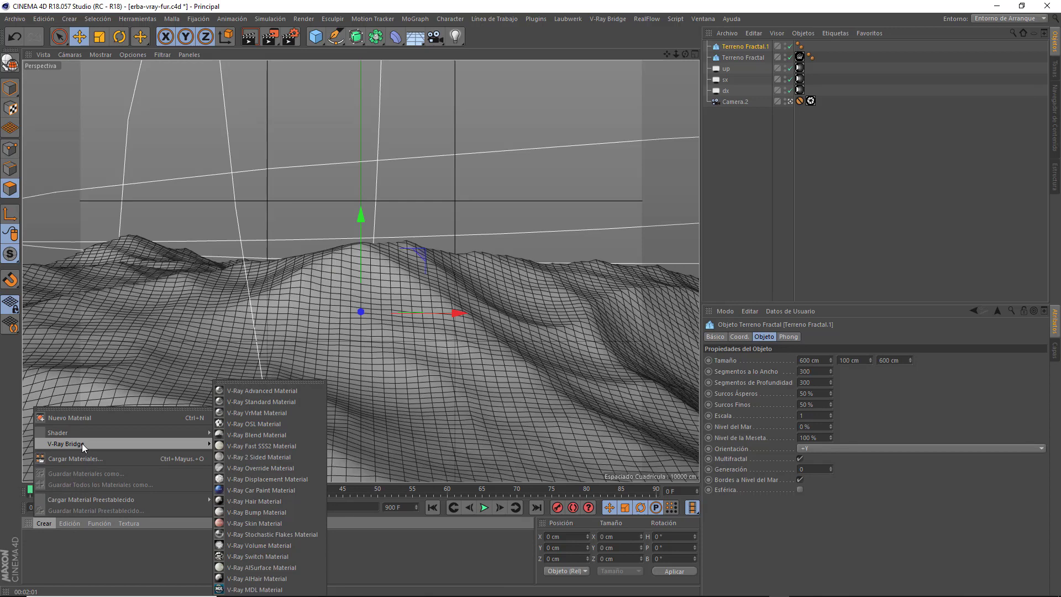
{"action": "left_click", "coordinate": [297, 390]}
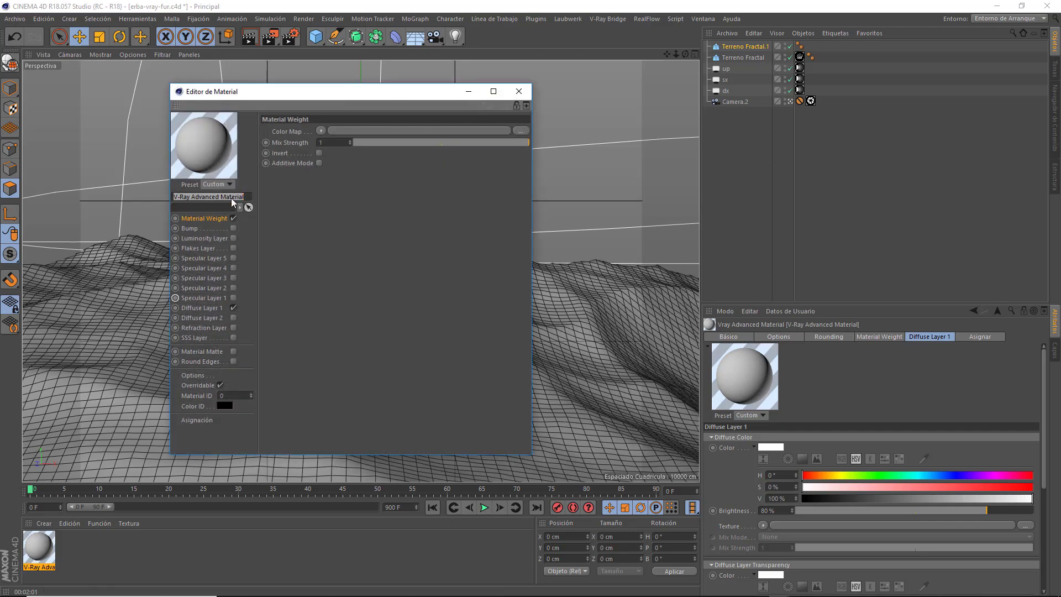
{"action": "left_click", "coordinate": [241, 207]}
{"action": "left_click", "coordinate": [260, 232]}
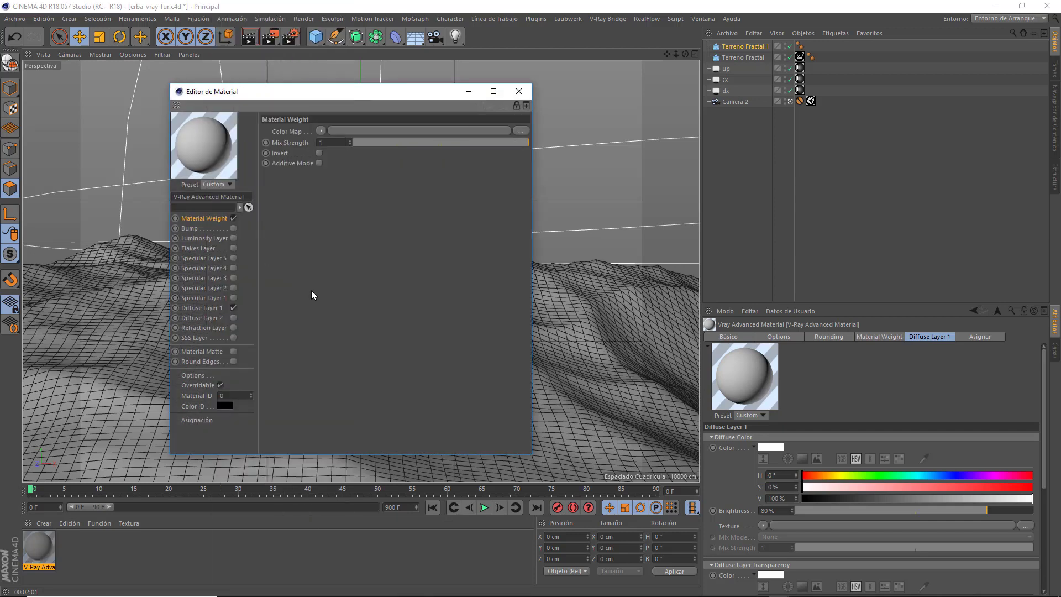
Load the image grass_grass_0131_01 as the color texture of the material's Diffuse Layer 1 and close the material editor.
{"action": "left_click", "coordinate": [202, 308]}
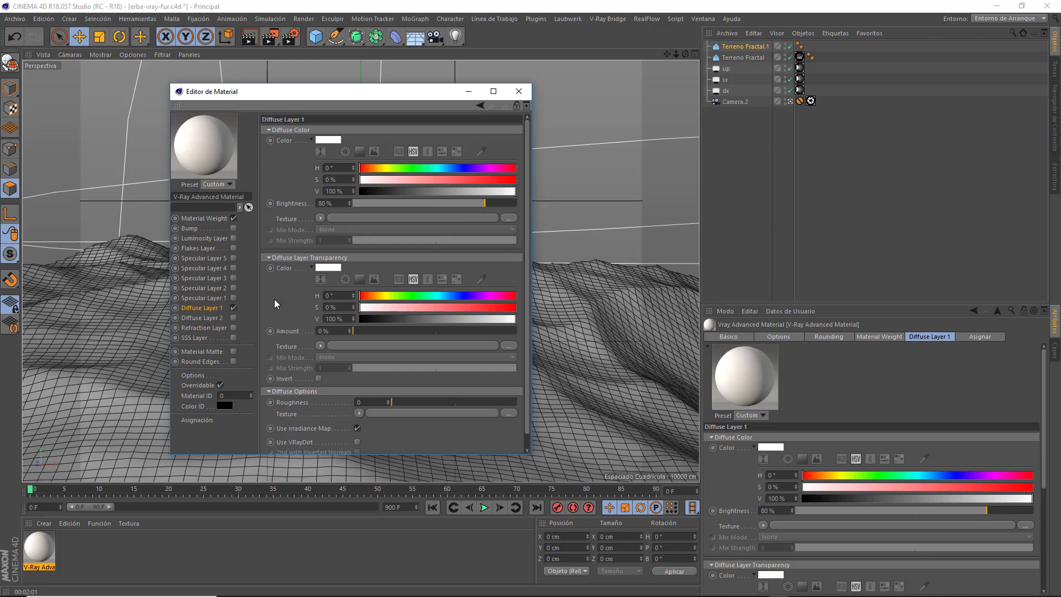
{"action": "left_click", "coordinate": [455, 220]}
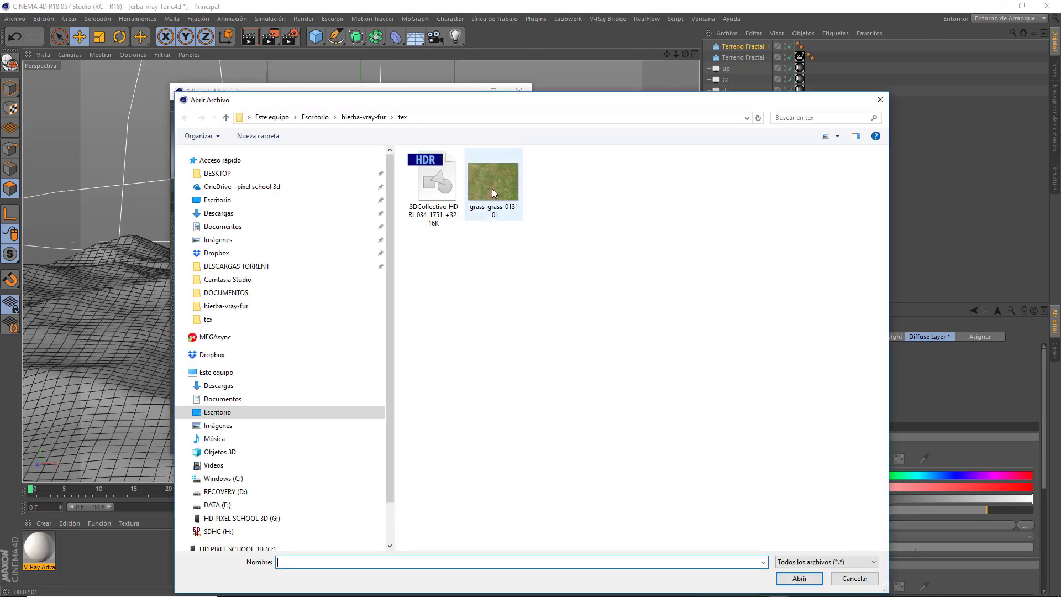
{"action": "double_click", "coordinate": [496, 178]}
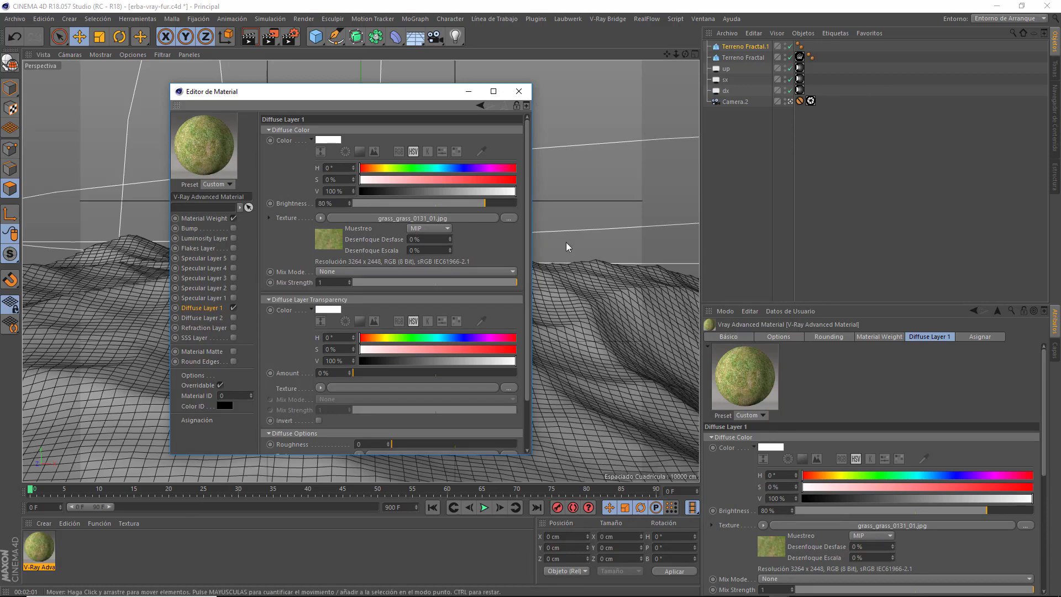
{"action": "left_click", "coordinate": [518, 91]}
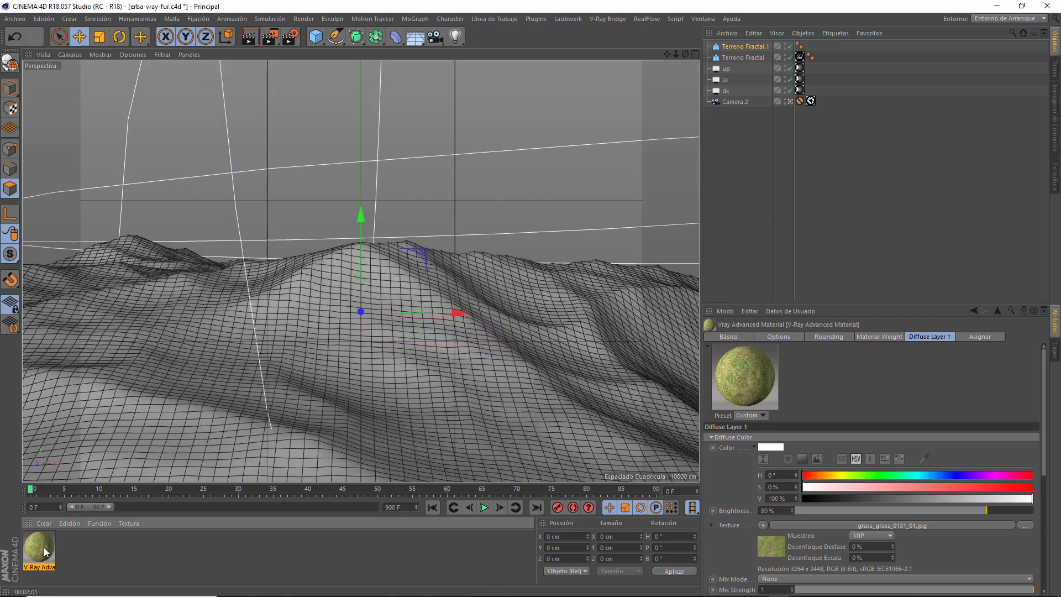
Apply the grass material to the terrain copy without fur and set its texture projection to Cúbica.
{"action": "left_click_drag", "start_coordinate": [45, 550], "coordinate": [741, 49]}
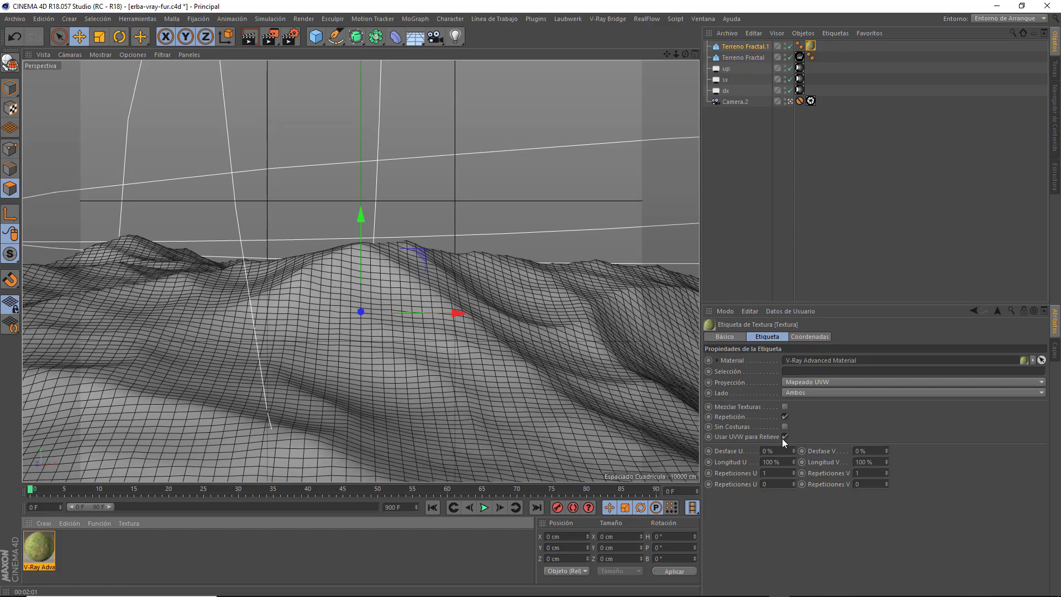
{"action": "left_click", "coordinate": [824, 383]}
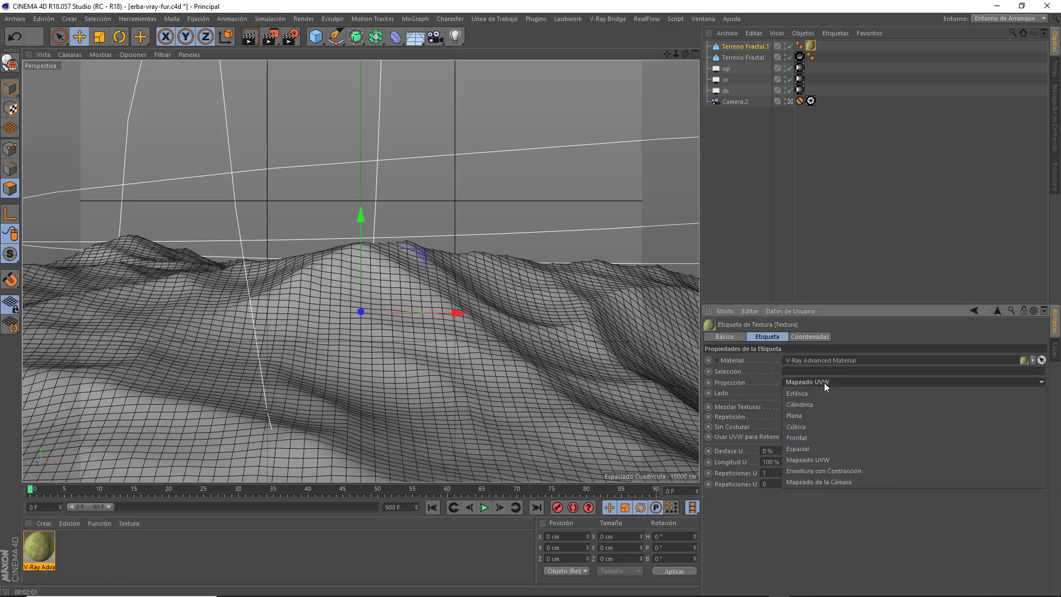
{"action": "left_click", "coordinate": [817, 422]}
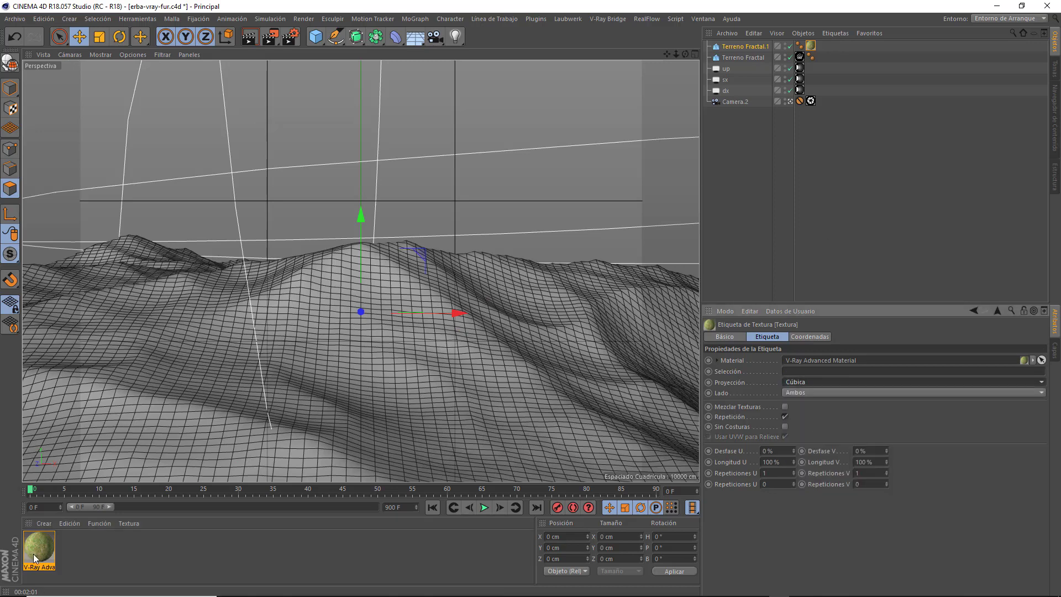
Apply the grass material to the furred Terreno Fractal with Cúbica projection and render the view.
{"action": "left_click_drag", "start_coordinate": [27, 548], "coordinate": [755, 57]}
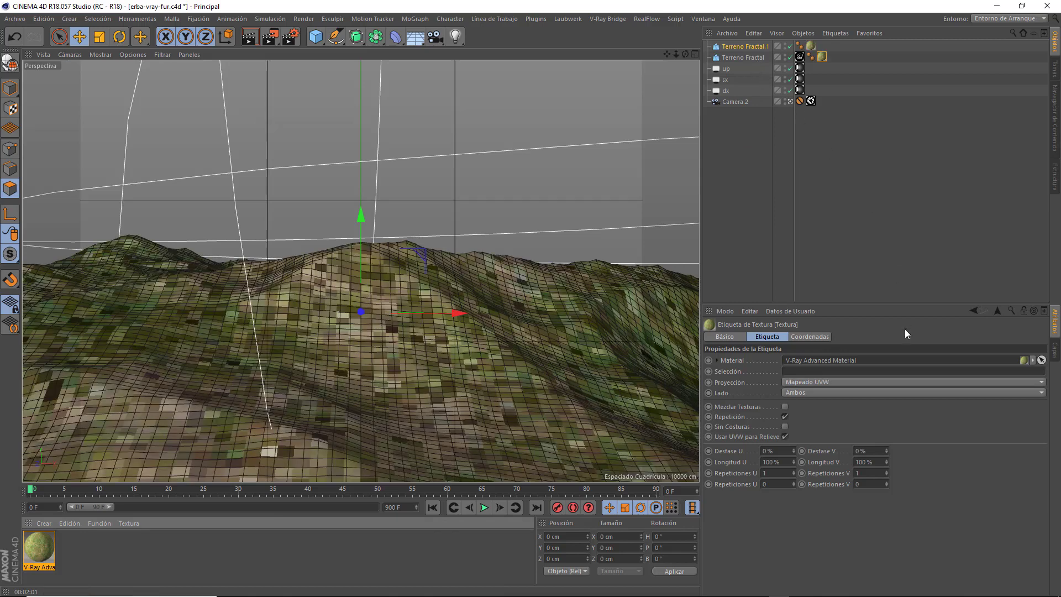
{"action": "left_click", "coordinate": [868, 387]}
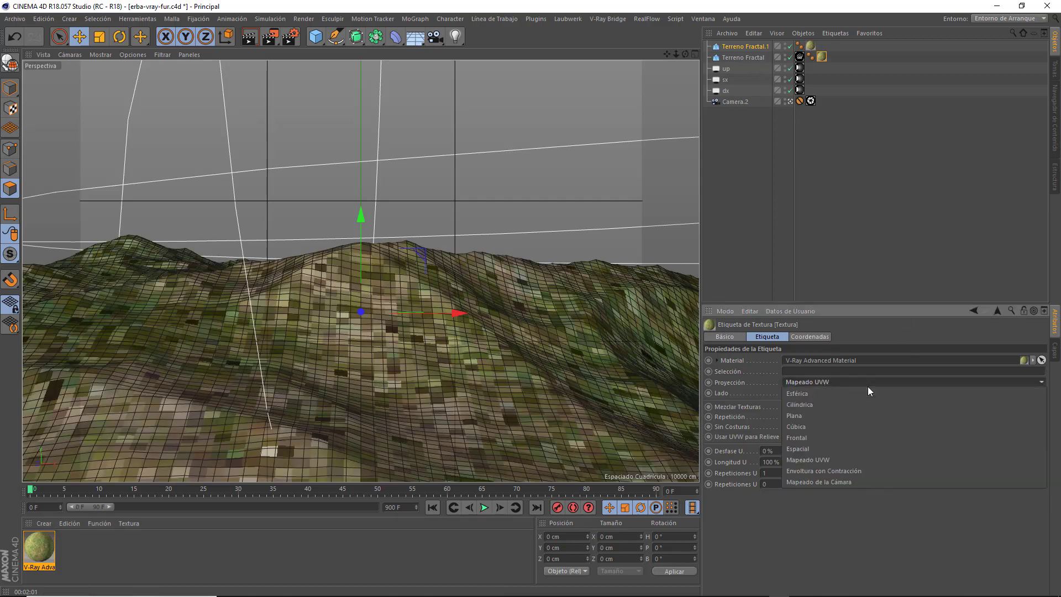
{"action": "left_click", "coordinate": [834, 429]}
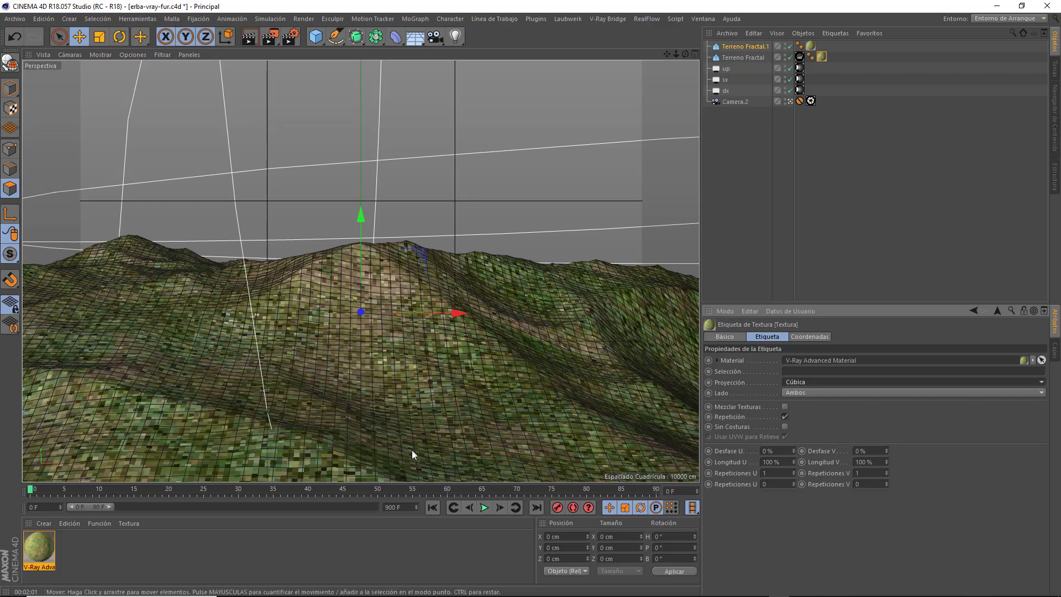
{"action": "left_click", "coordinate": [250, 37]}
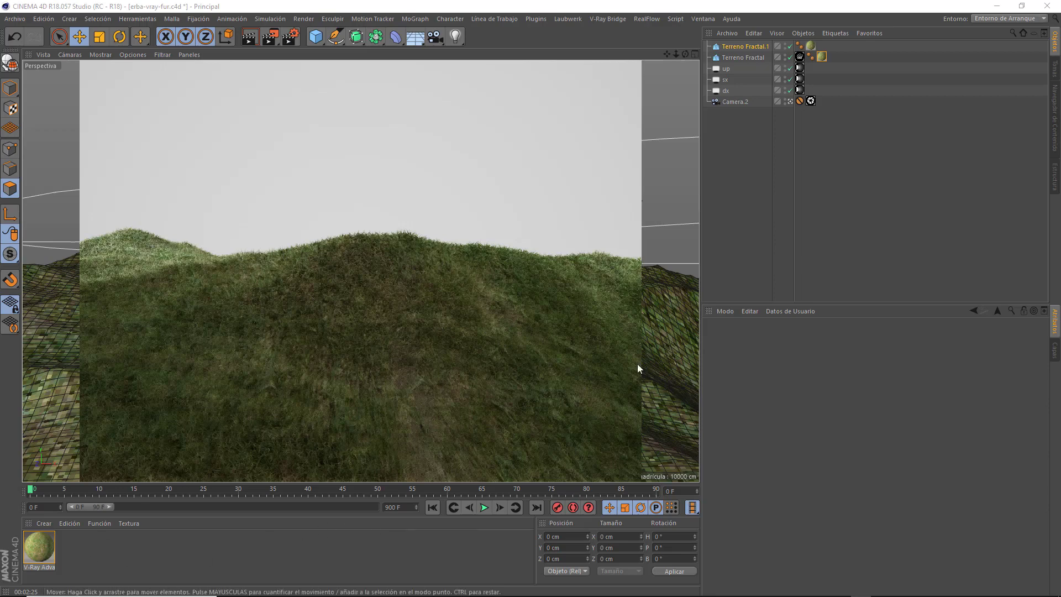
Delete the texture tag from Terreno Fractal.1, create a second V-Ray Advanced Material and open it for editing.
{"action": "left_click", "coordinate": [811, 46]}
{"action": "key", "text": "Delete"}
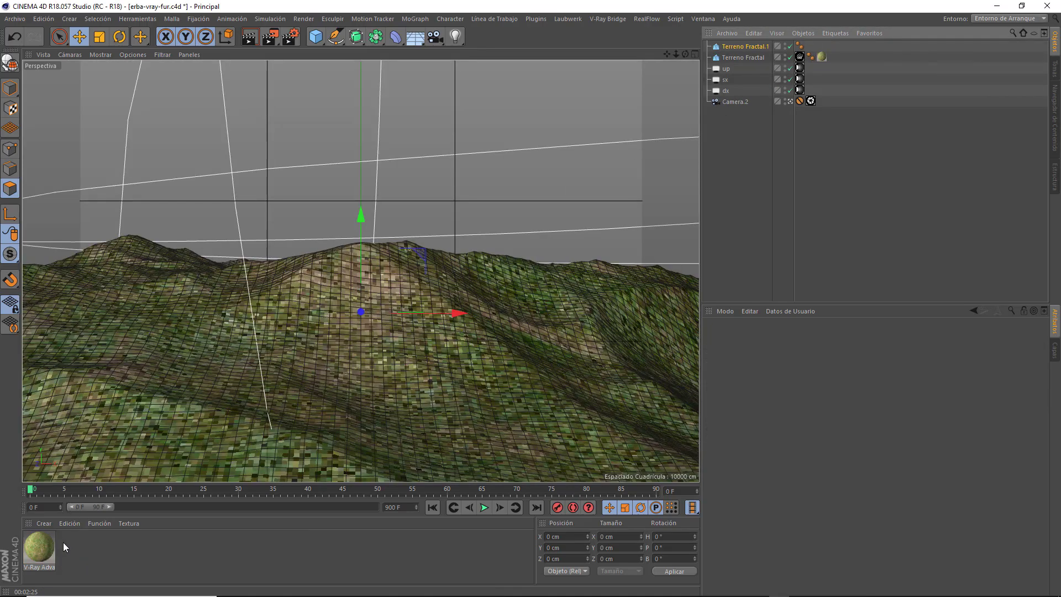
{"action": "left_click", "coordinate": [44, 523]}
{"action": "mouse_move", "coordinate": [66, 442]}
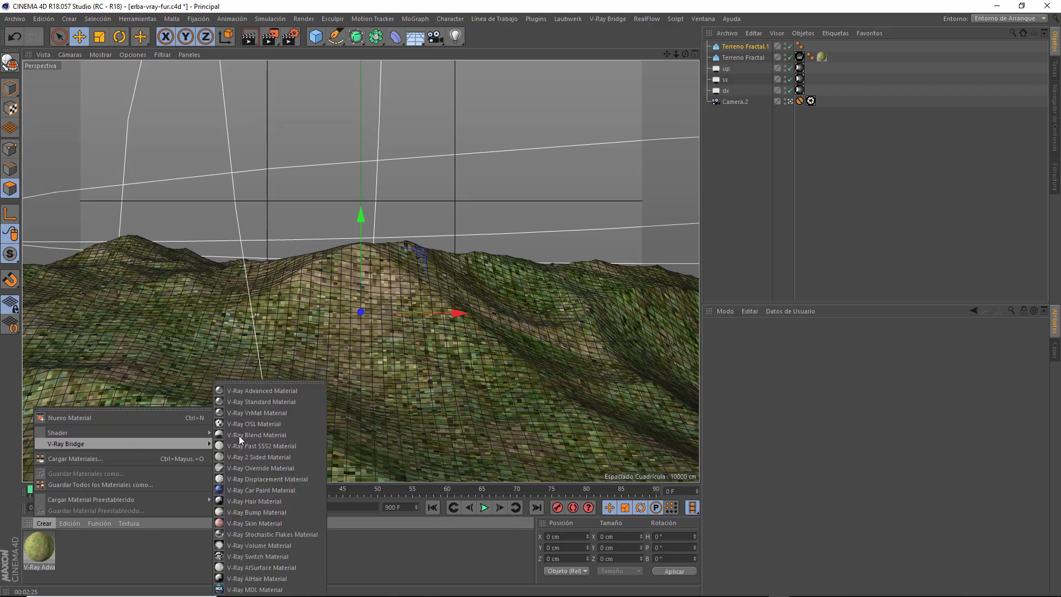
{"action": "left_click", "coordinate": [269, 390]}
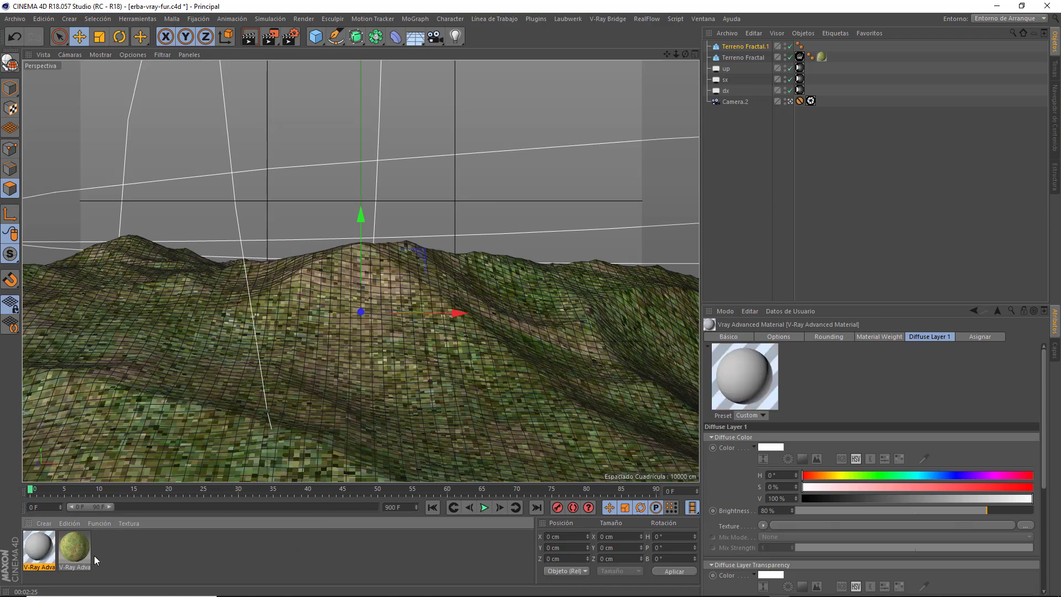
{"action": "double_click", "coordinate": [48, 553]}
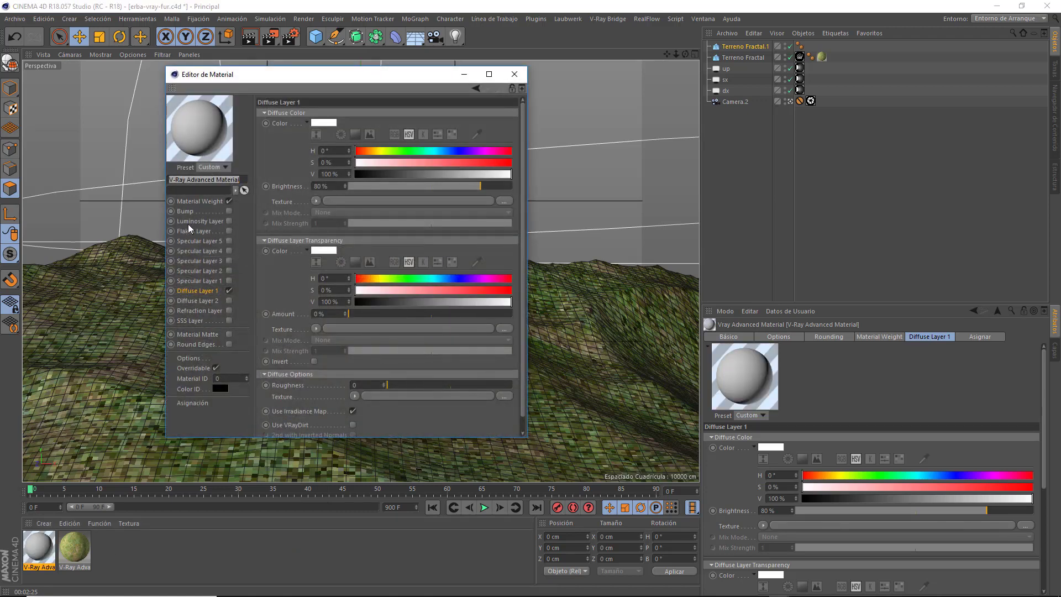
Set the material preview to 00_Sphere V-RAY (GI) 3d IRLC-RT and load tutorial-erba-prato-realistico-cinema4D-vray as the Diffuse Layer 1 color texture.
{"action": "left_click", "coordinate": [212, 167]}
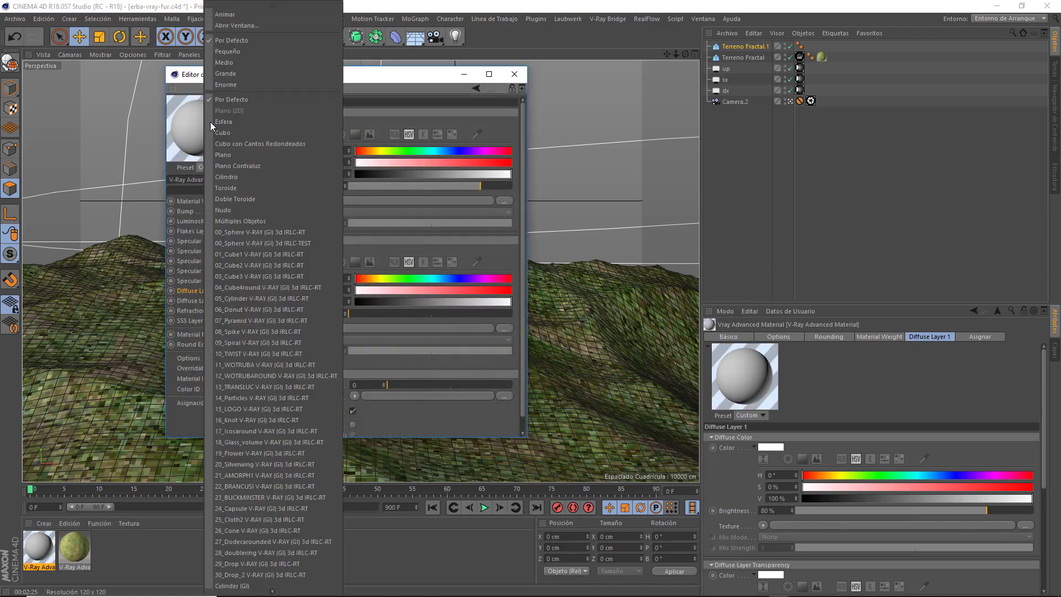
{"action": "left_click", "coordinate": [254, 232]}
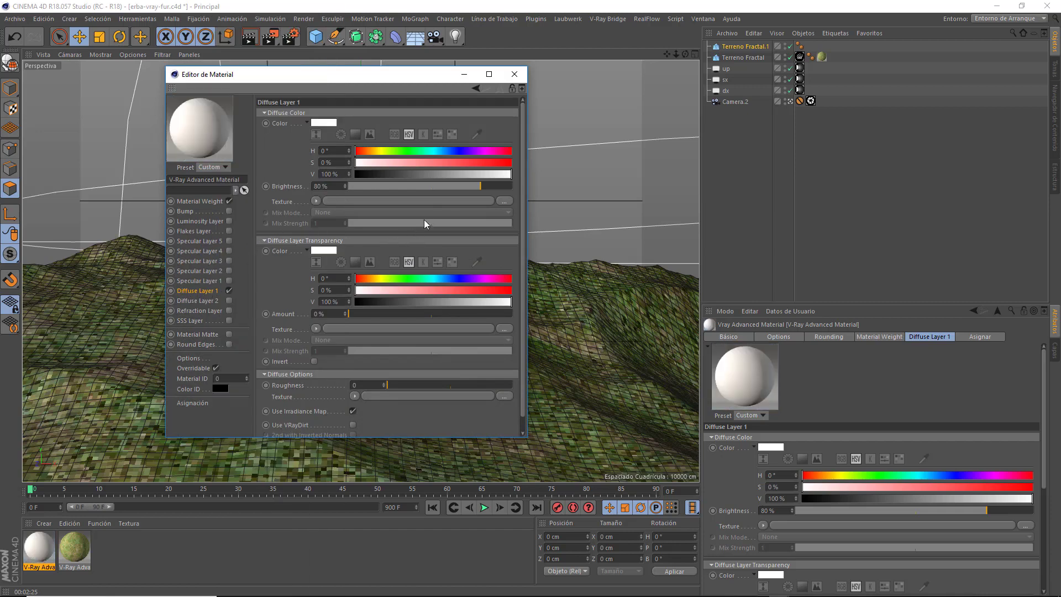
{"action": "left_click", "coordinate": [429, 202]}
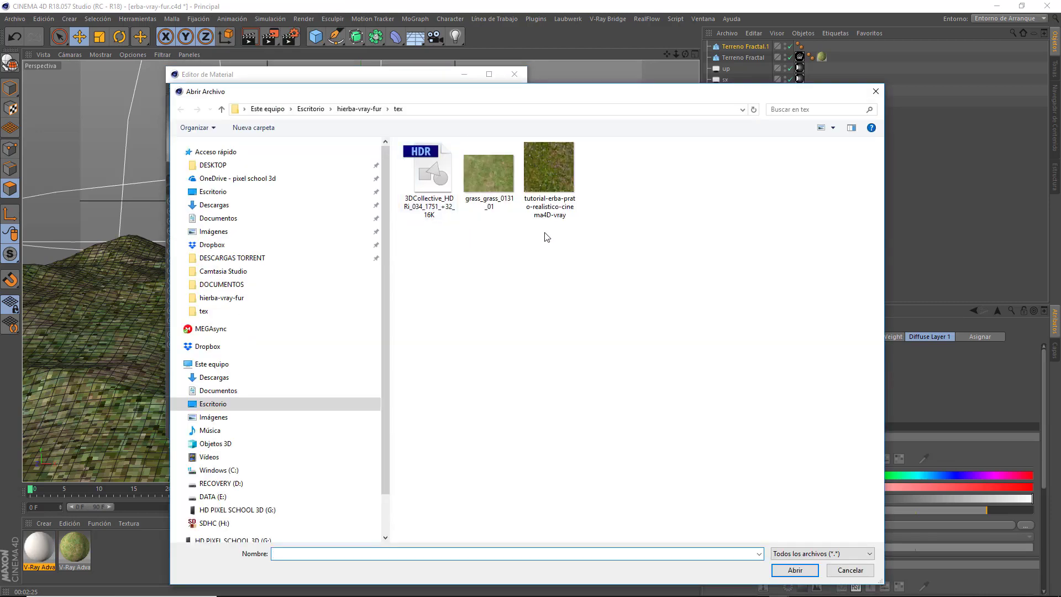
{"action": "double_click", "coordinate": [560, 183]}
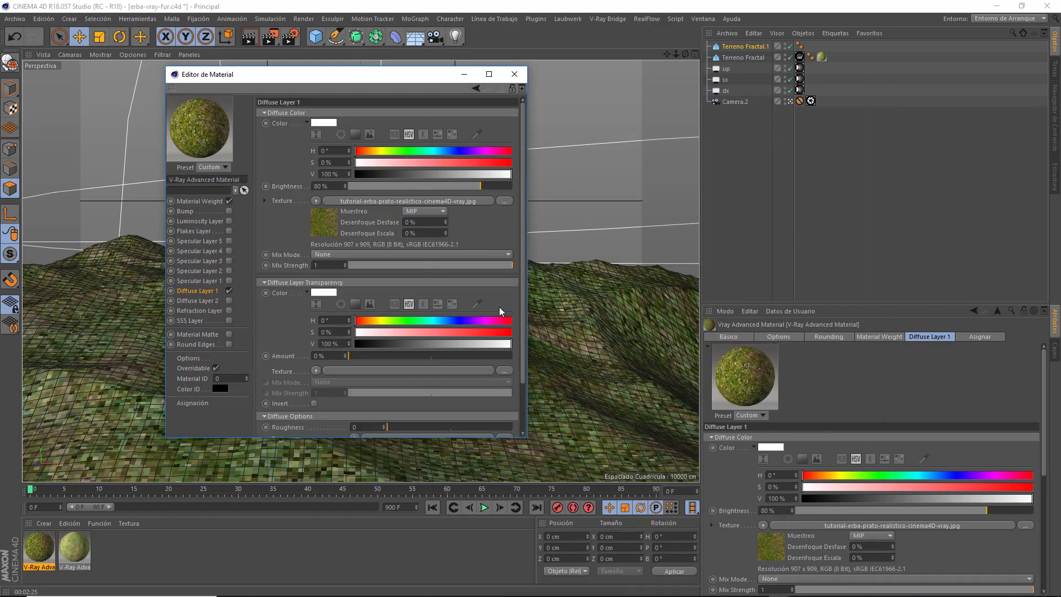
{"action": "left_click", "coordinate": [513, 73]}
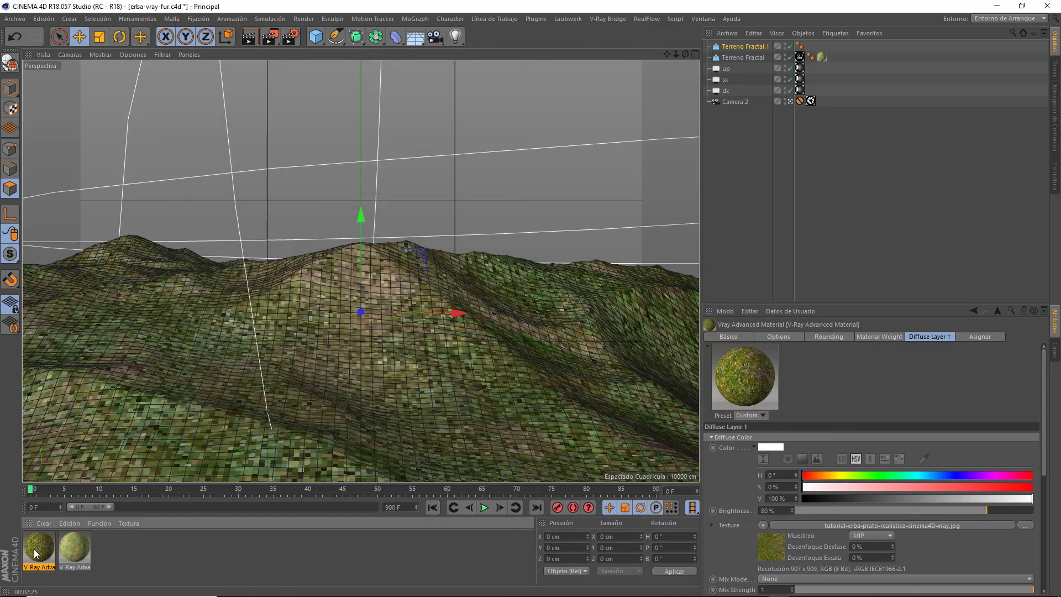
Apply the new ground material to Terreno Fractal.1 and set its texture projection to Cúbica.
{"action": "left_click_drag", "start_coordinate": [33, 550], "coordinate": [754, 49]}
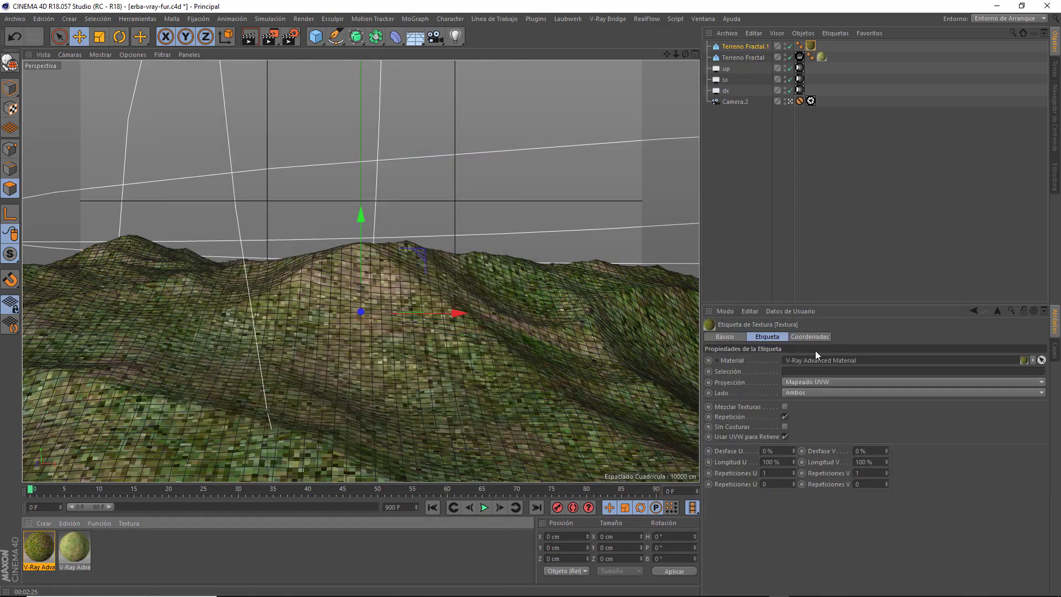
{"action": "left_click", "coordinate": [819, 382]}
{"action": "left_click", "coordinate": [821, 427]}
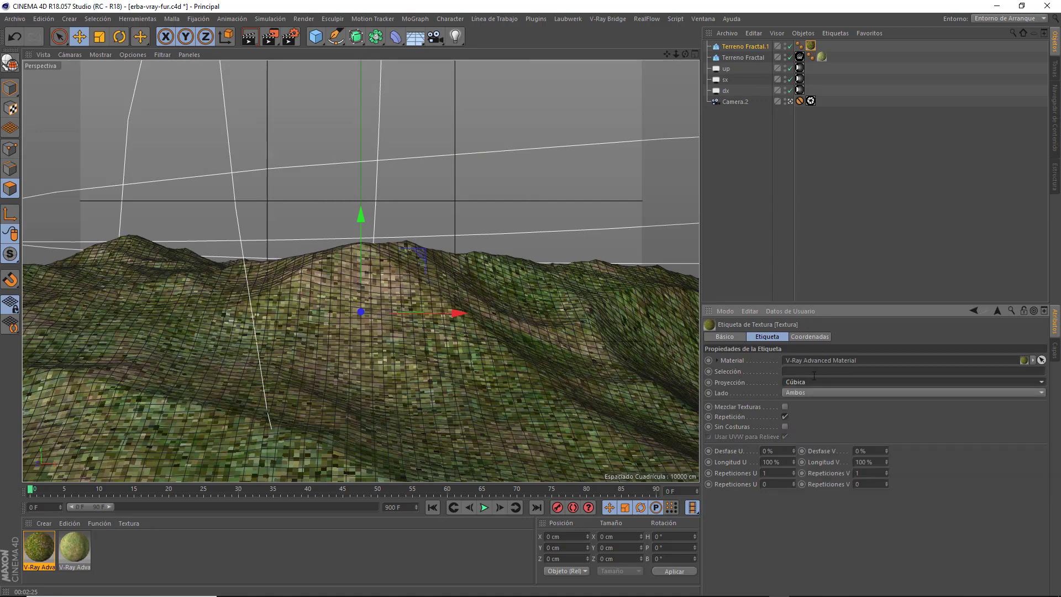
Show the V-Ray Fur tag's properties in full and enable Material Override in the VrayBridge render options.
{"action": "left_click", "coordinate": [799, 56]}
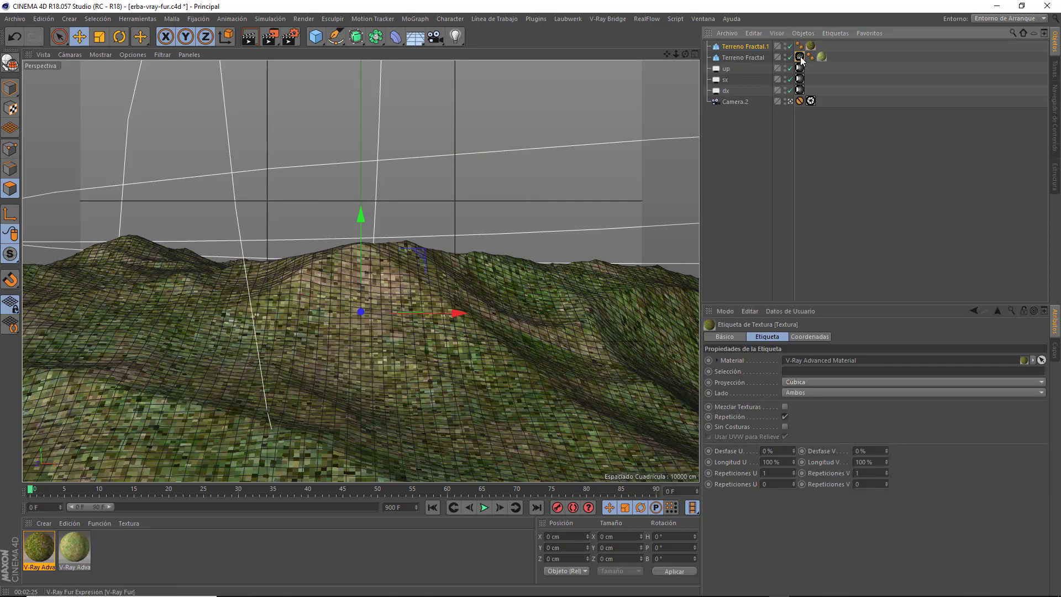
{"action": "left_click_drag", "start_coordinate": [833, 305], "coordinate": [834, 200]}
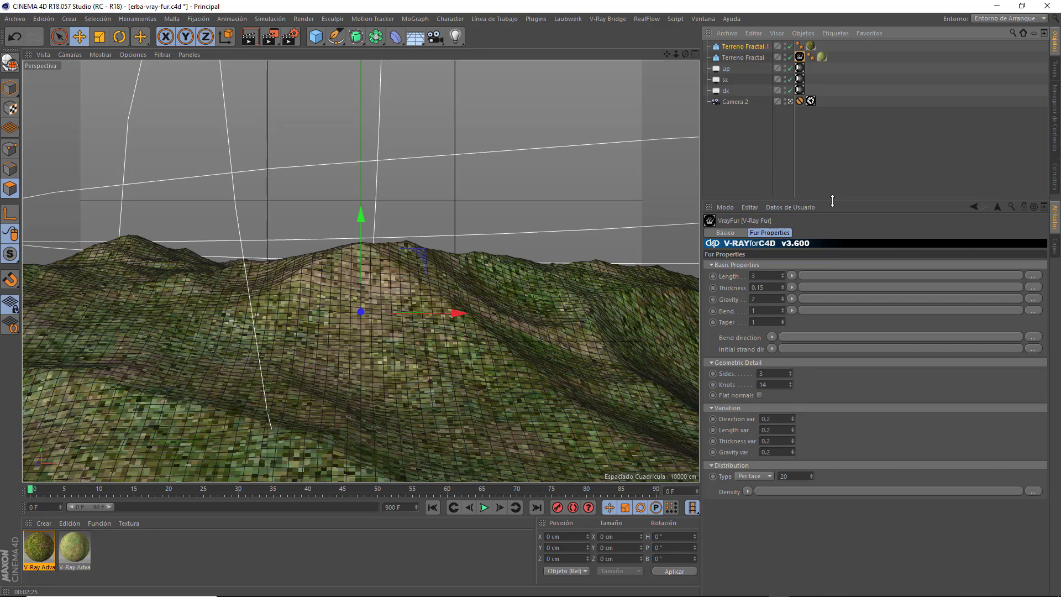
{"action": "left_click", "coordinate": [291, 38]}
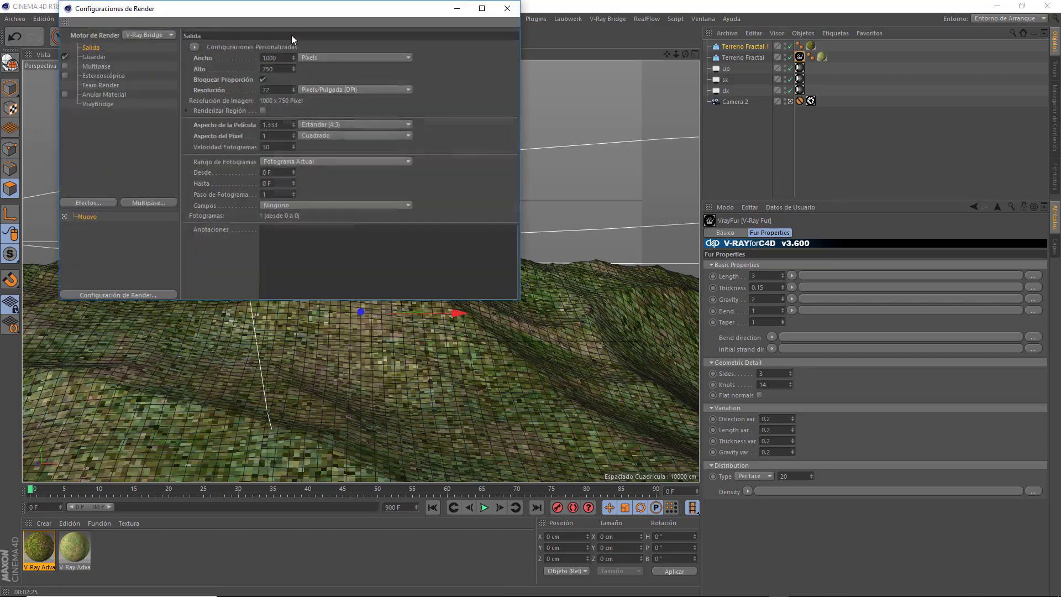
{"action": "left_click", "coordinate": [102, 104]}
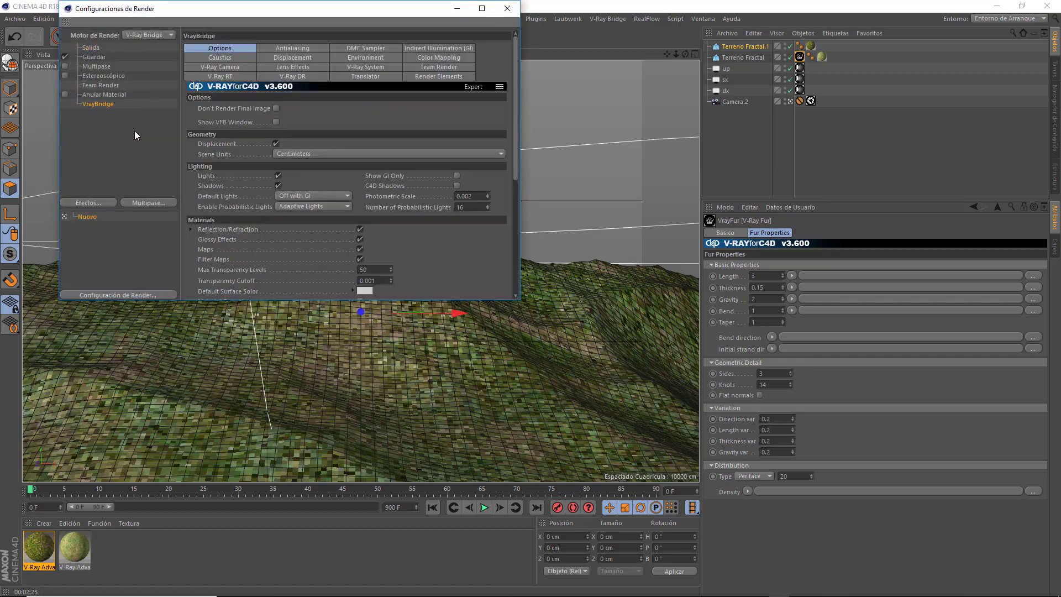
{"action": "left_click_drag", "start_coordinate": [373, 300], "coordinate": [353, 393]}
{"action": "left_click", "coordinate": [360, 301]}
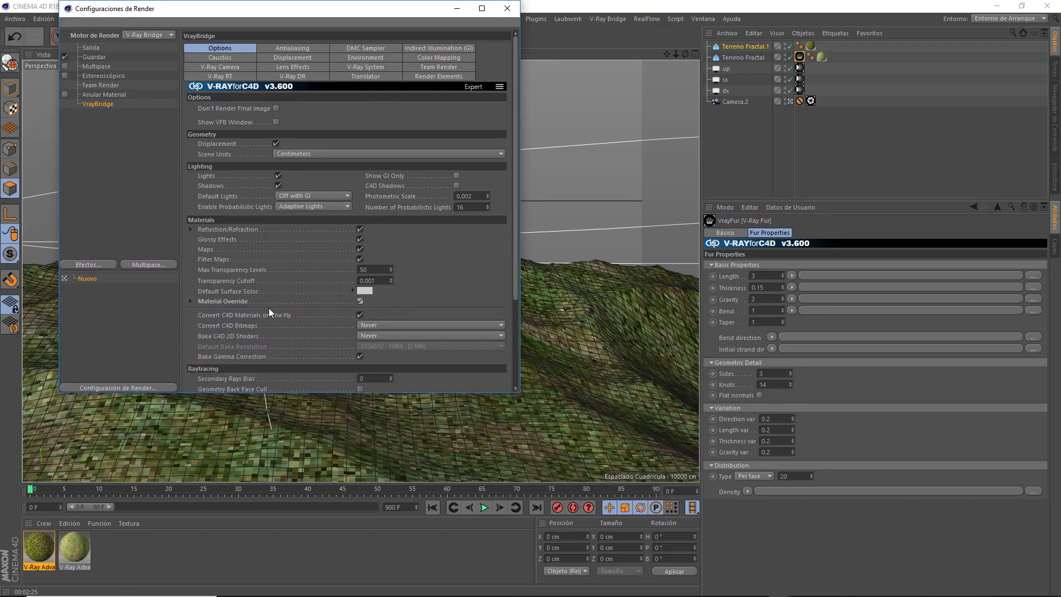
{"action": "left_click", "coordinate": [507, 8]}
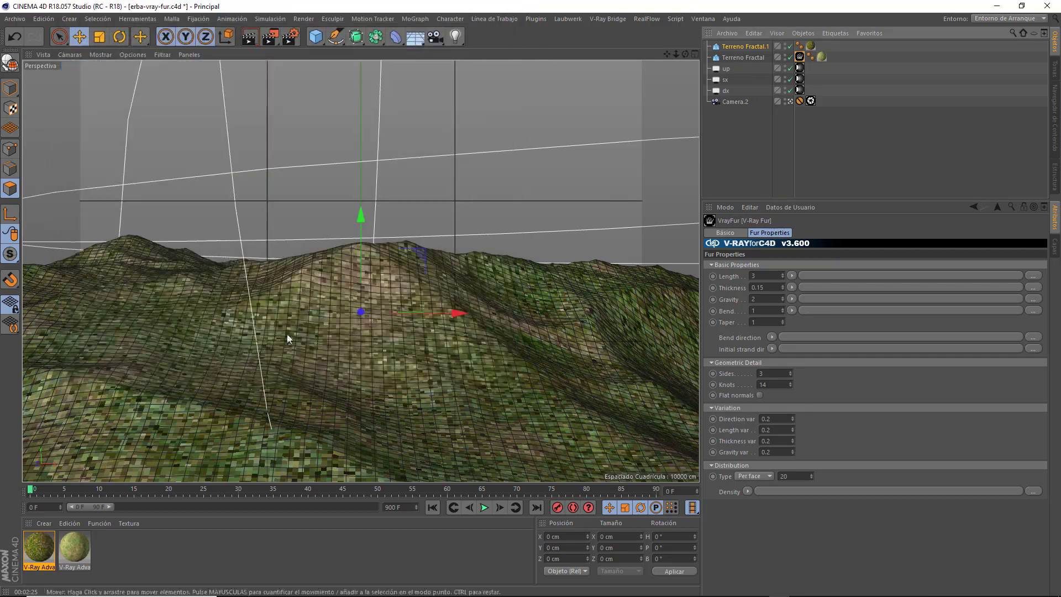
Review the editor settings of the two grass materials.
{"action": "double_click", "coordinate": [84, 547]}
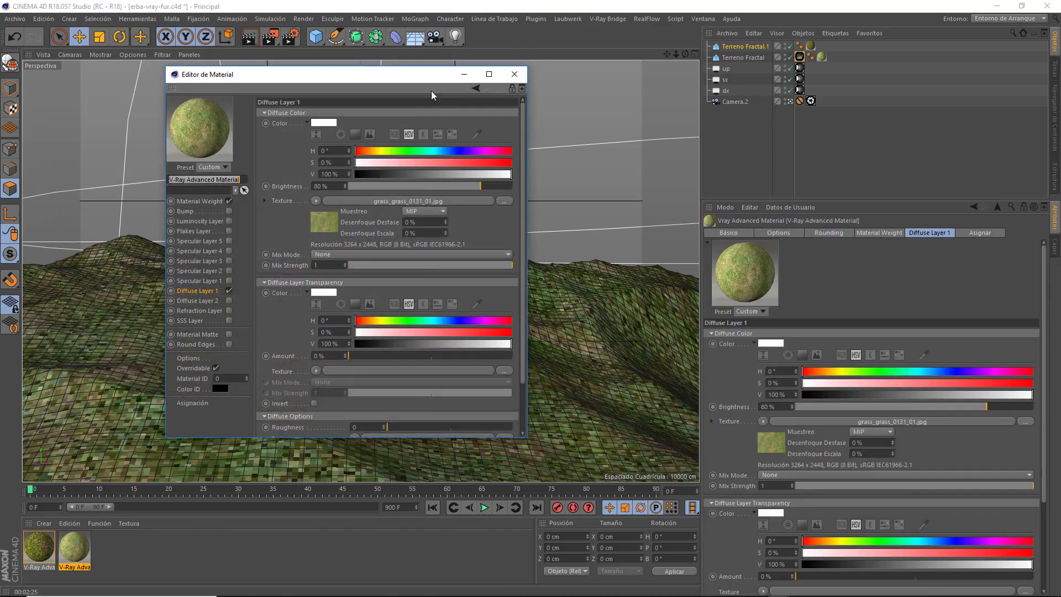
{"action": "left_click", "coordinate": [514, 74]}
{"action": "double_click", "coordinate": [49, 550]}
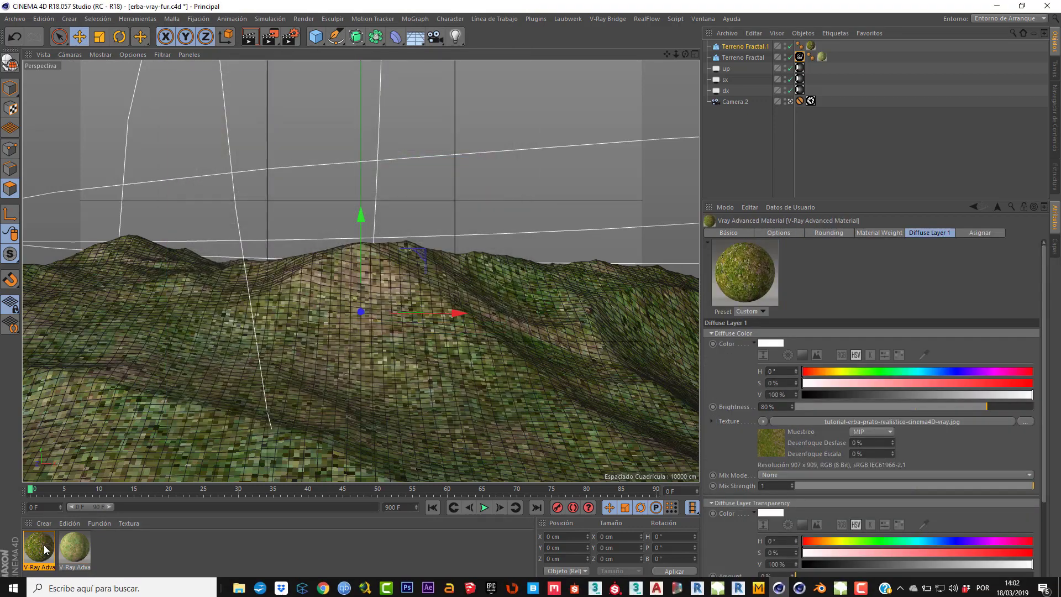
{"action": "left_click", "coordinate": [514, 74]}
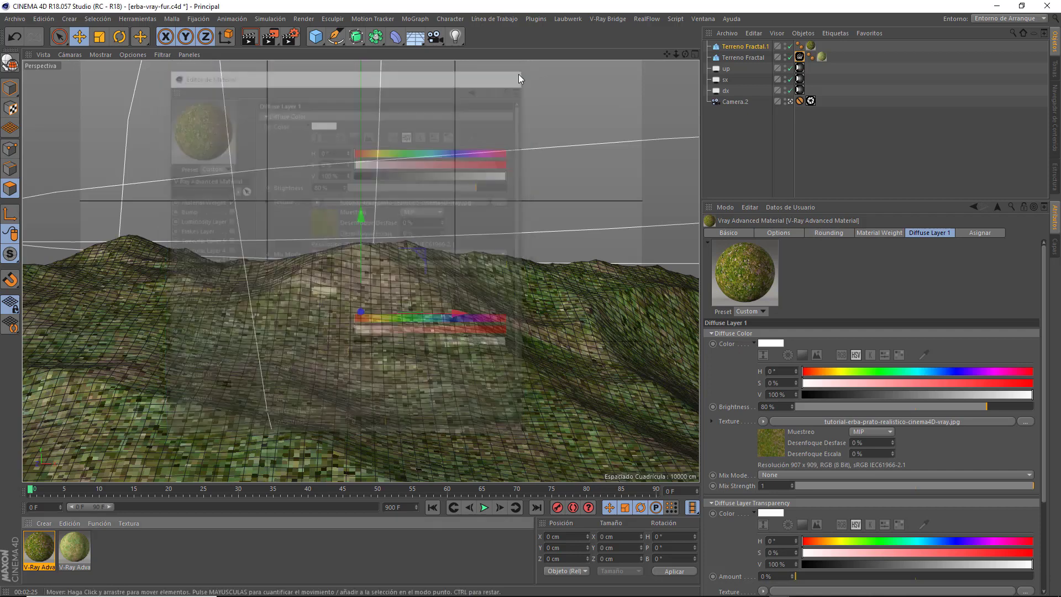
Set the V-Ray Fur Length to 10 and render the view to test it.
{"action": "left_click", "coordinate": [799, 56]}
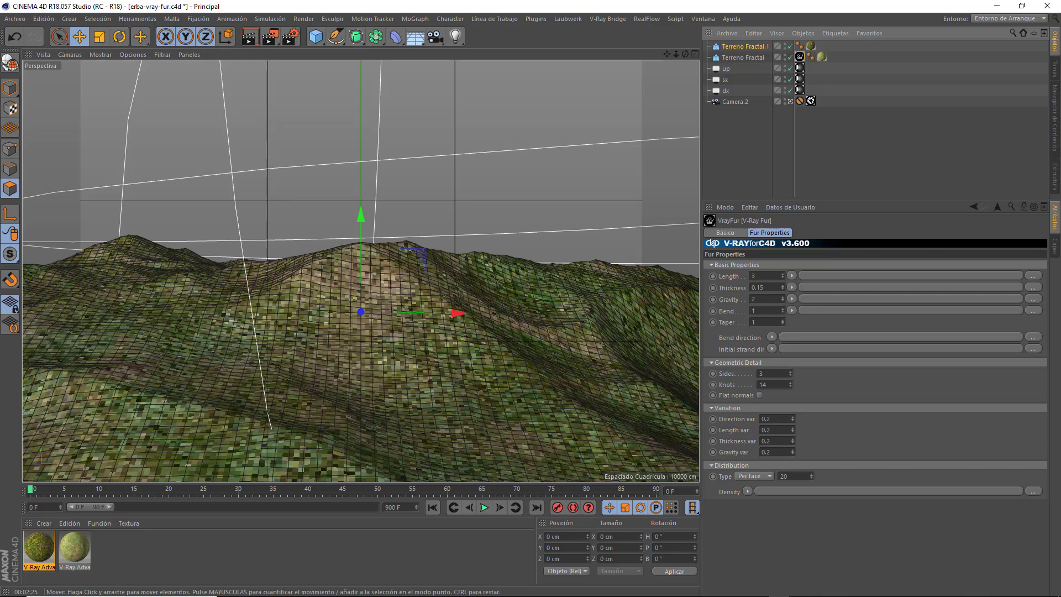
{"action": "left_click", "coordinate": [764, 276]}
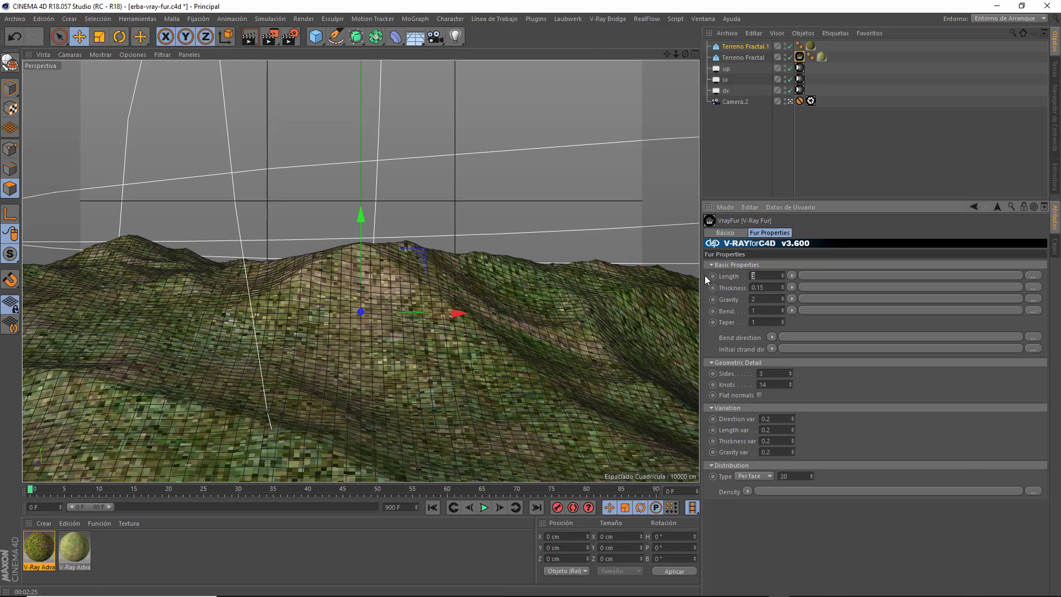
{"action": "type", "text": "10"}
{"action": "left_click", "coordinate": [250, 38]}
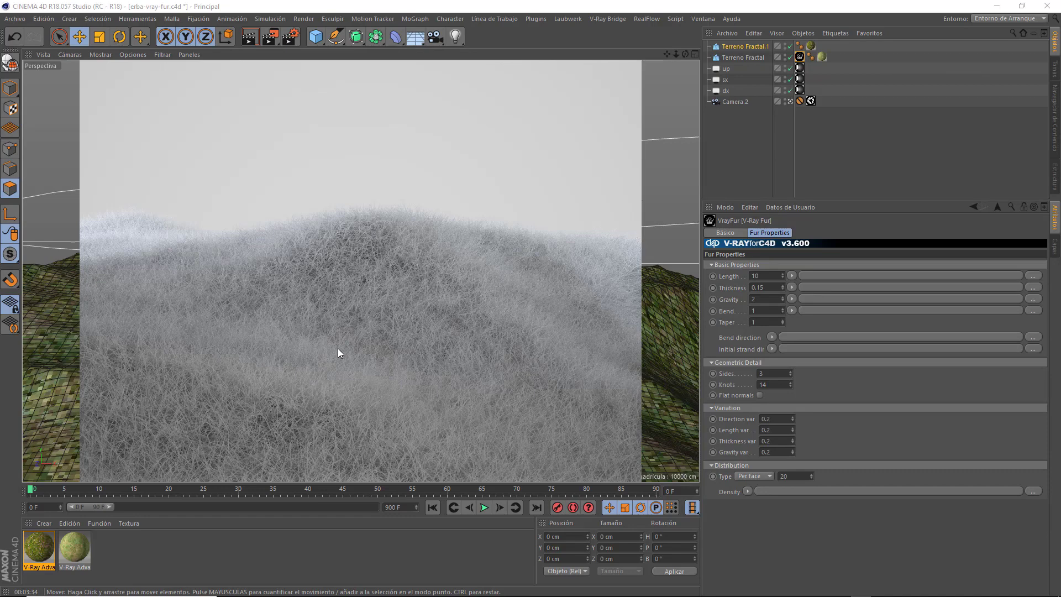
Set the V-Ray Fur Length to 4.
{"action": "double_click", "coordinate": [768, 276]}
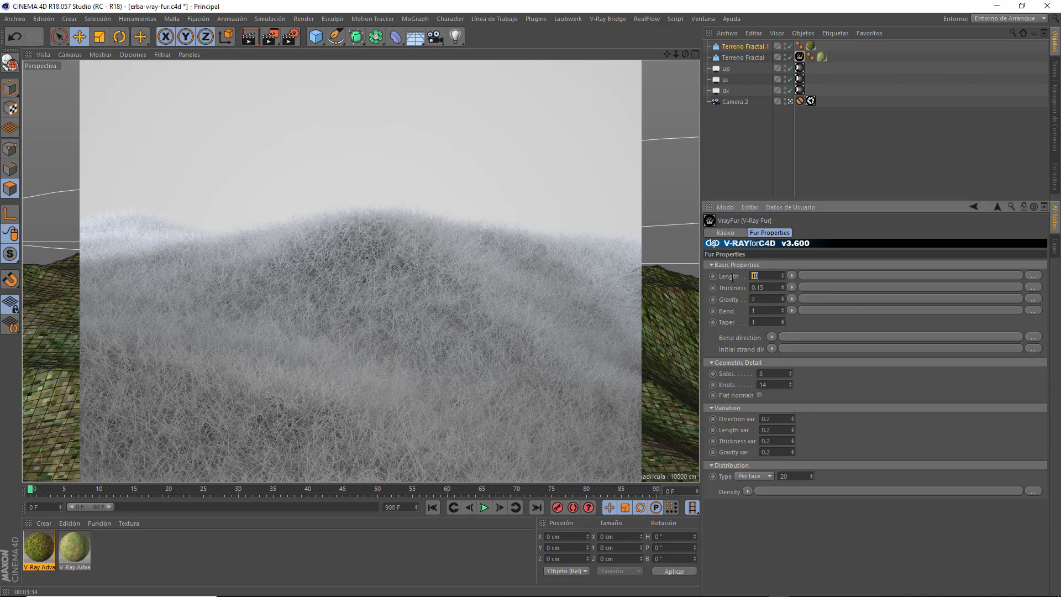
{"action": "type", "text": "4"}
{"action": "key", "text": "Return"}
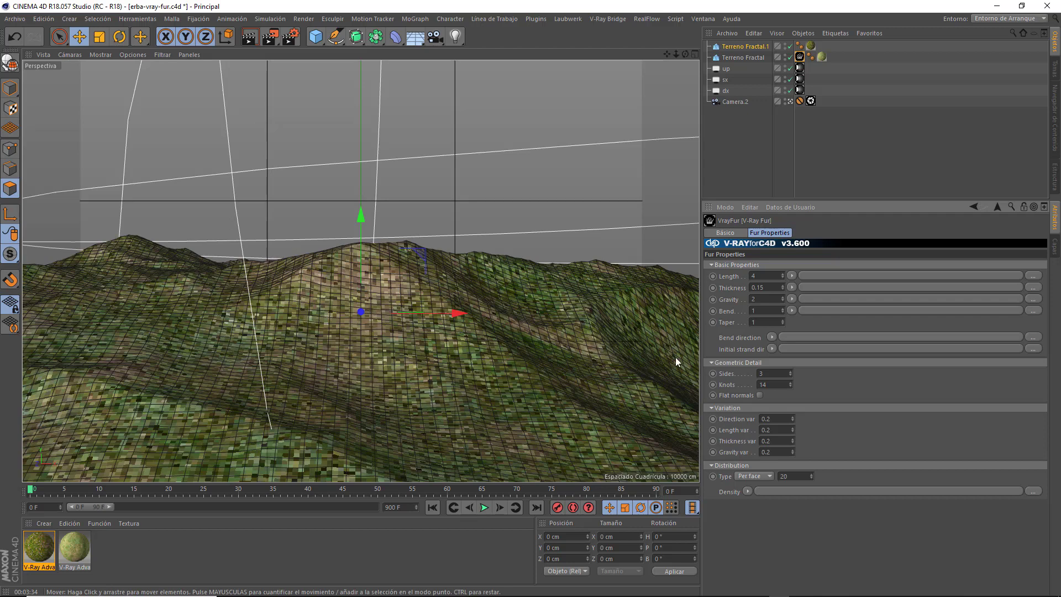
Load a Ruido shader as the texture of the fur Length and set its noise type to Eléctrico.
{"action": "left_click", "coordinate": [791, 275]}
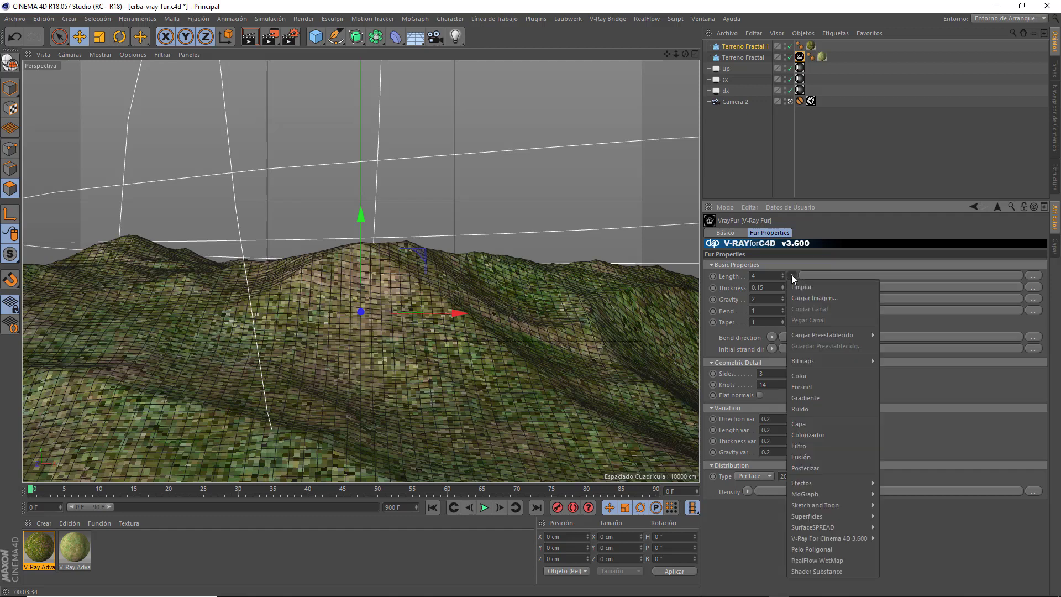
{"action": "left_click", "coordinate": [816, 410]}
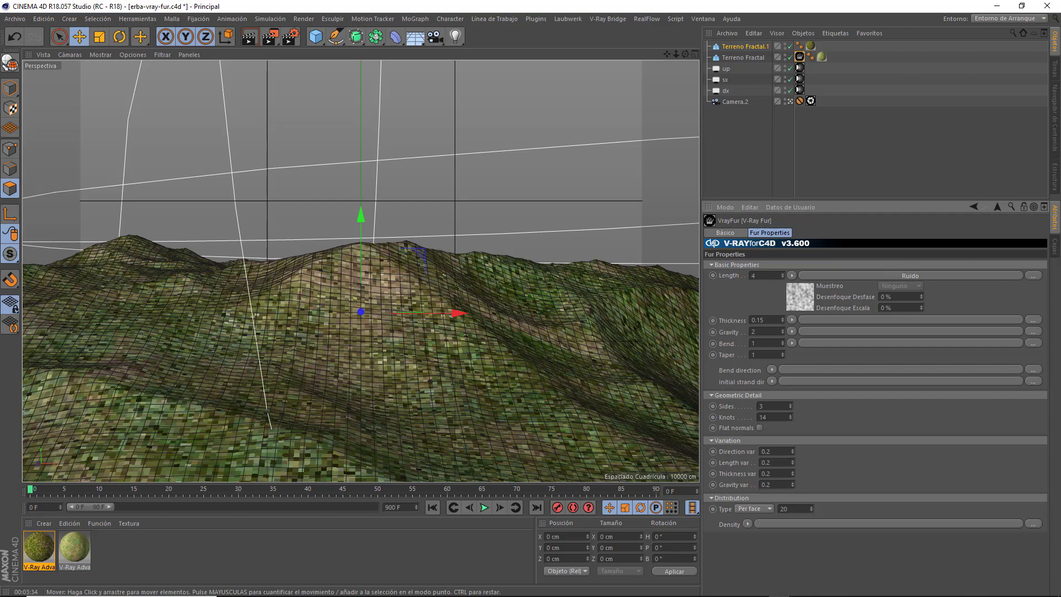
{"action": "left_click", "coordinate": [929, 275]}
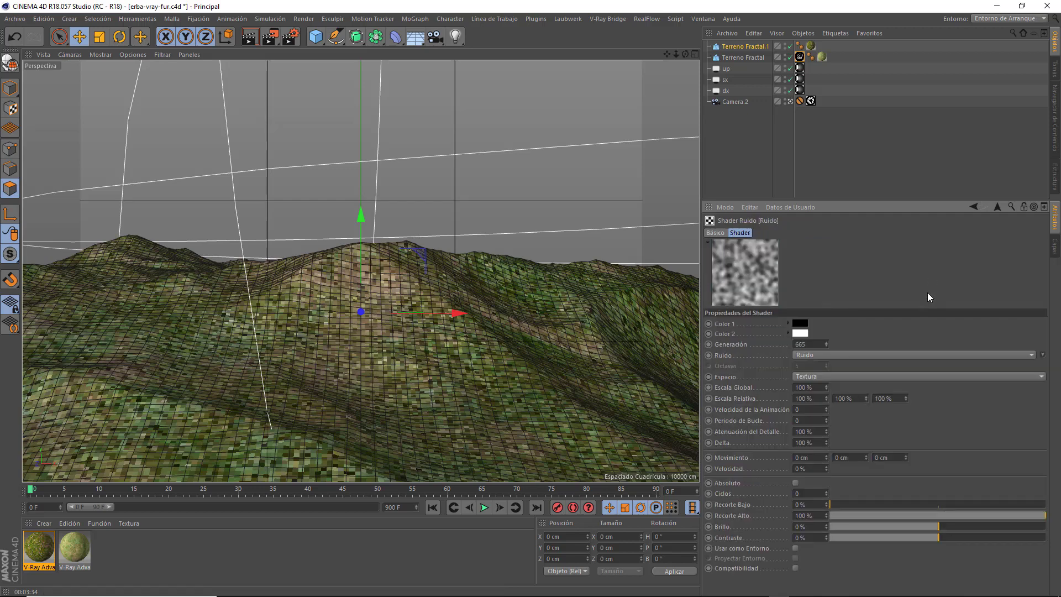
{"action": "left_click", "coordinate": [869, 357]}
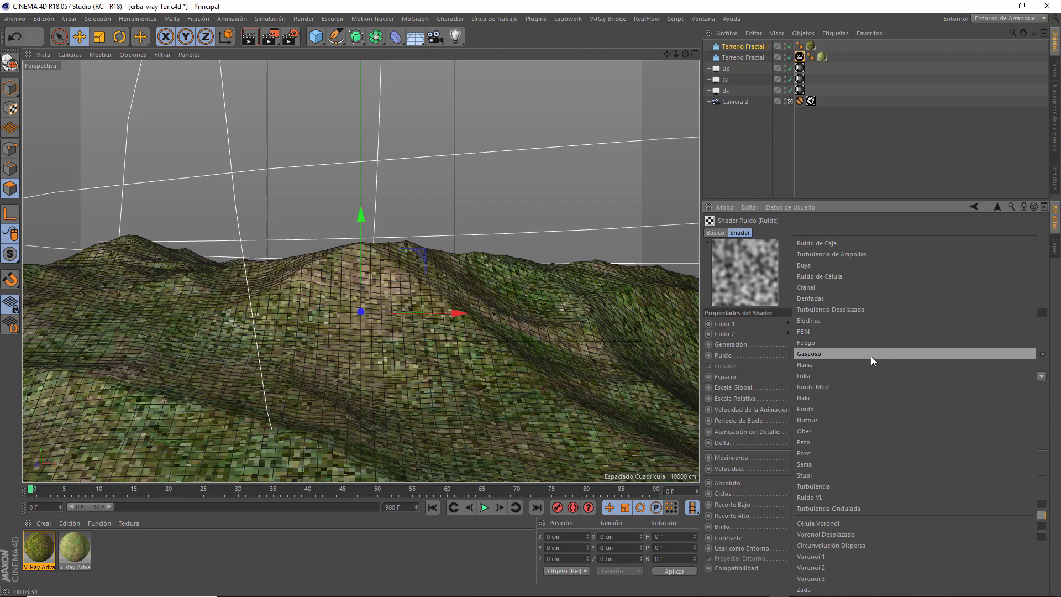
{"action": "left_click", "coordinate": [817, 321]}
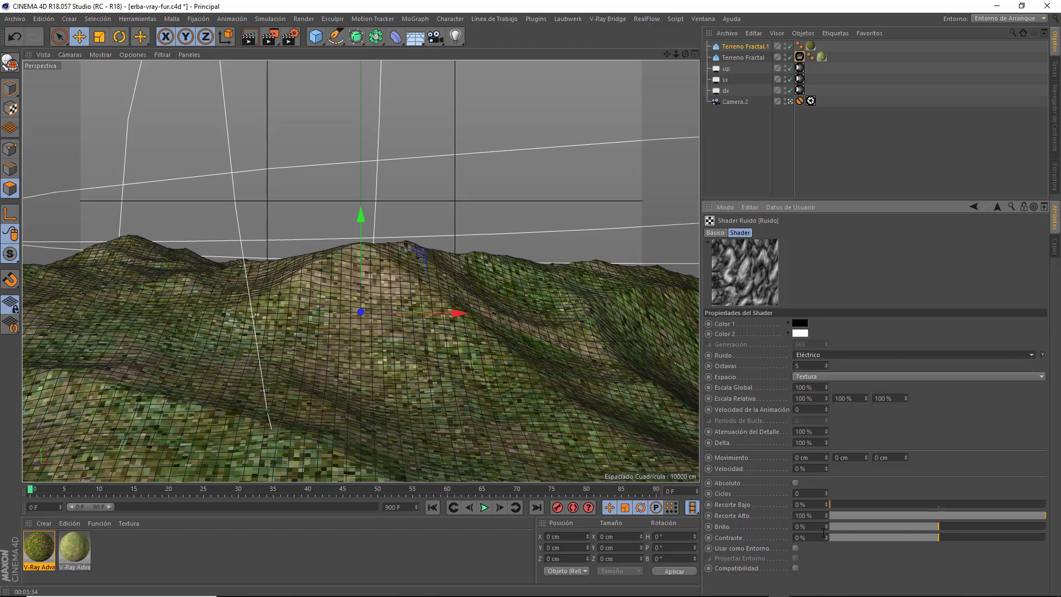
Set the noise shader's Recorte Bajo to 25 % and Recorte Alto to 75 %, and render the view to test the fur.
{"action": "left_click", "coordinate": [818, 515]}
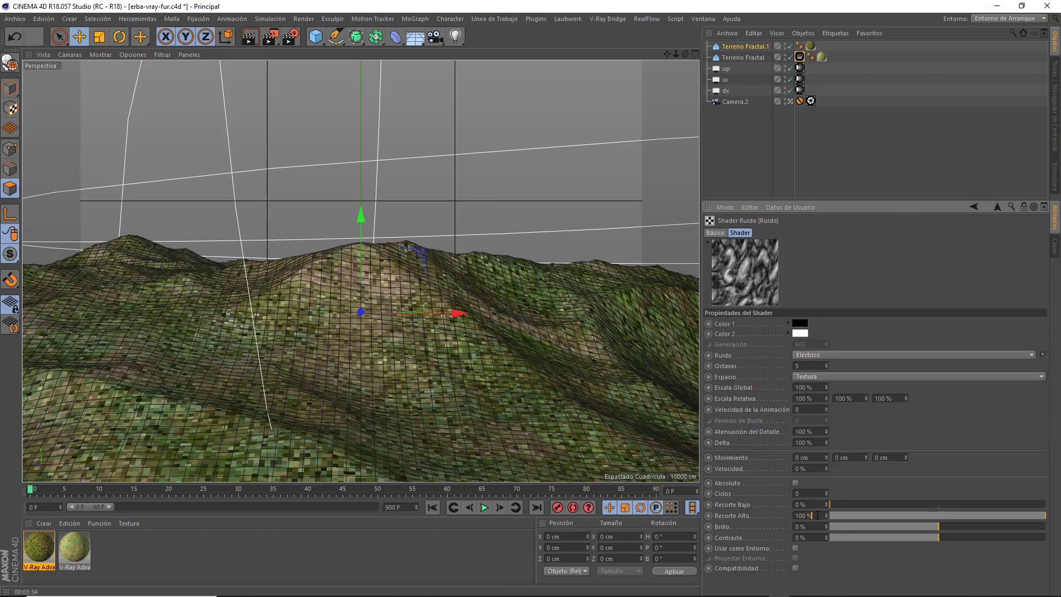
{"action": "type", "text": "25"}
{"action": "key", "text": "Return"}
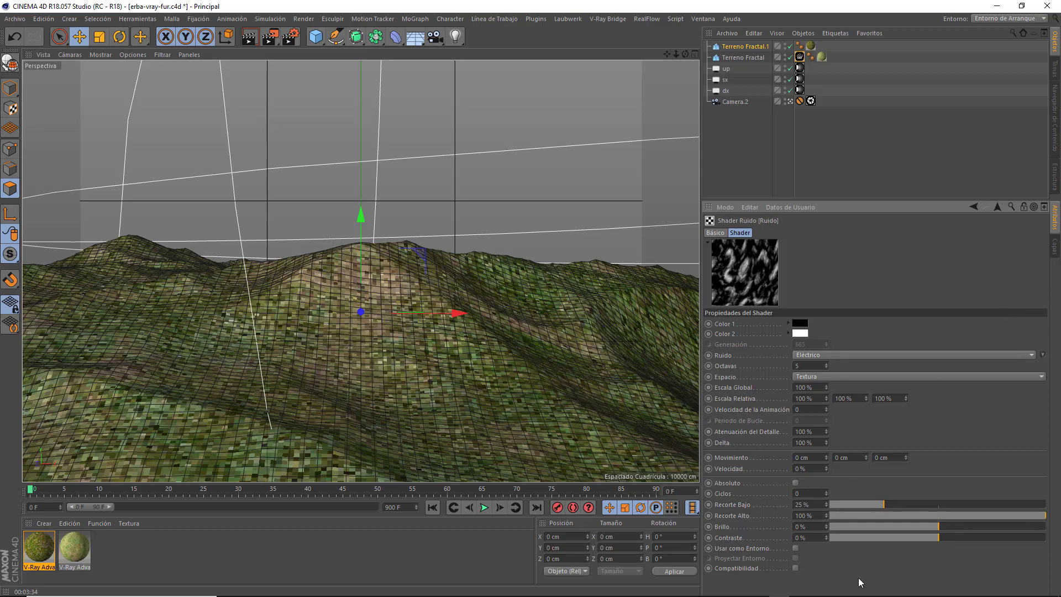
{"action": "left_click_drag", "start_coordinate": [820, 515], "coordinate": [789, 515]}
{"action": "key", "text": "Return"}
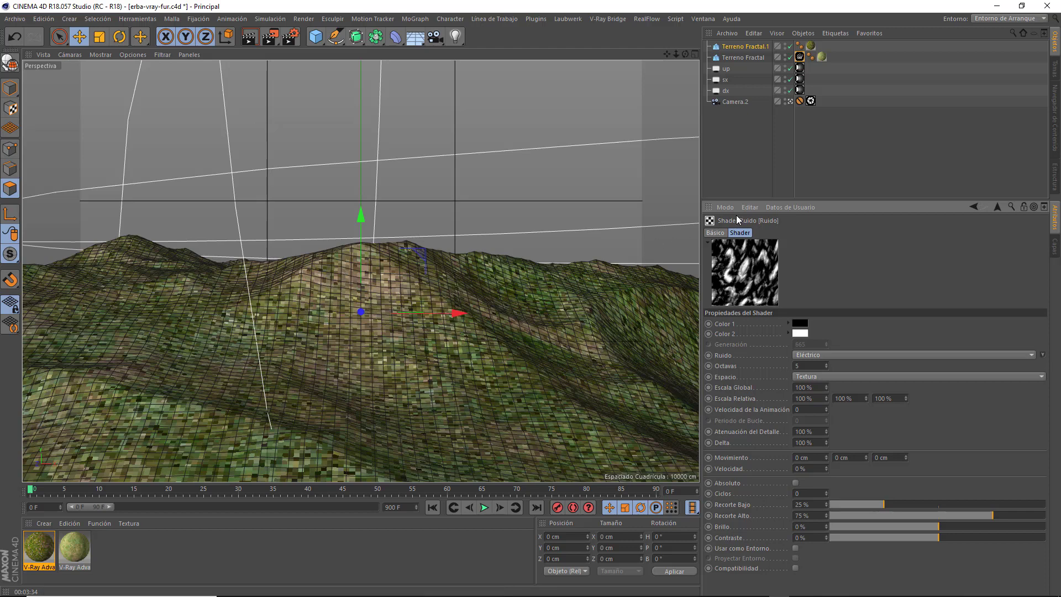
{"action": "left_click", "coordinate": [249, 37]}
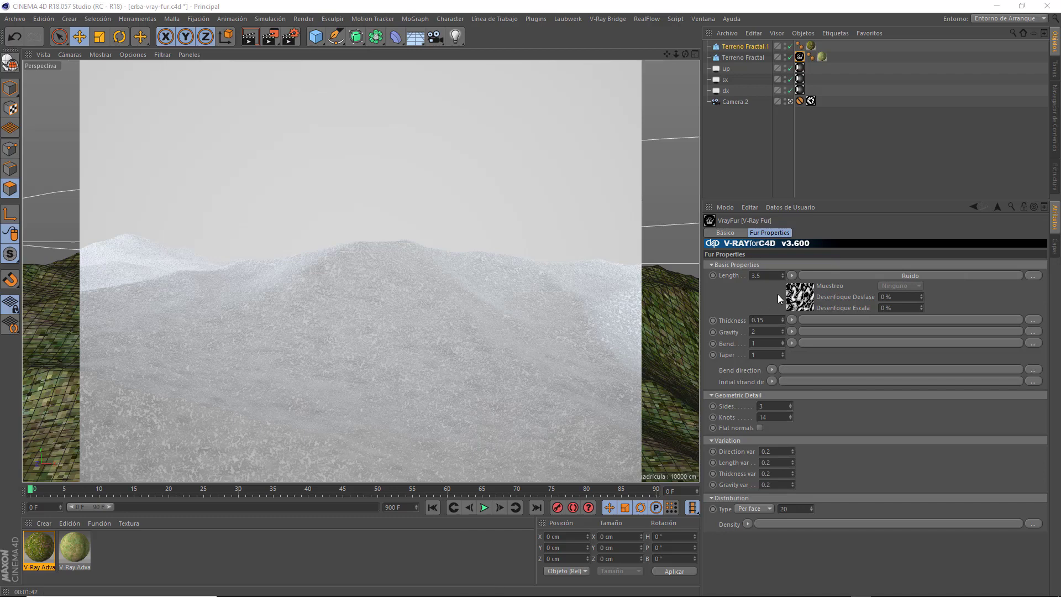
Clear the noise shader from the V-Ray Fur Length and set the Thickness to 0.25.
{"action": "left_click", "coordinate": [793, 275]}
{"action": "left_click", "coordinate": [802, 287]}
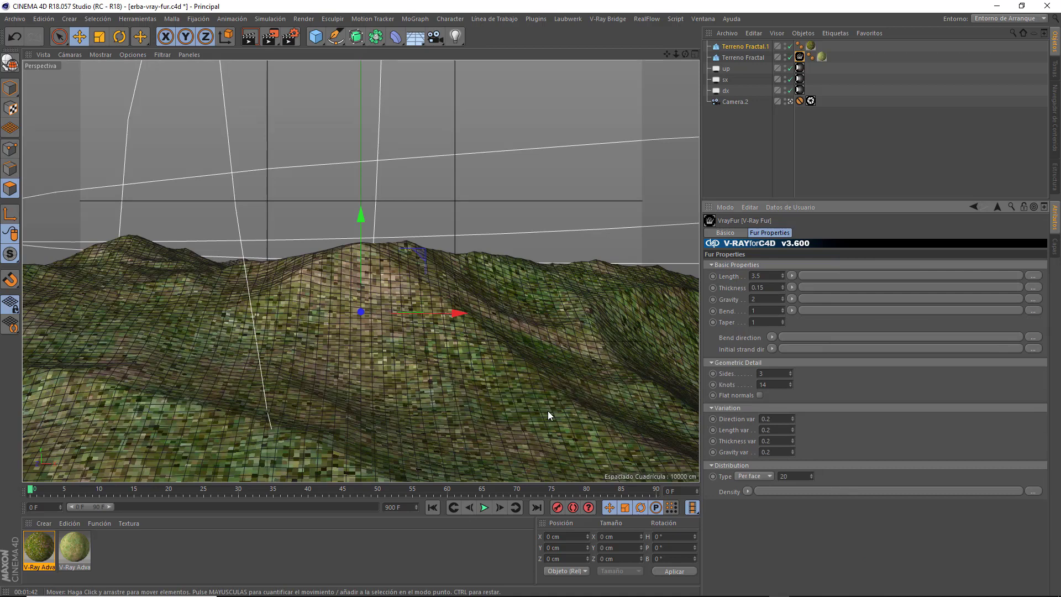
{"action": "left_click", "coordinate": [771, 286]}
{"action": "type", "text": ".25"}
{"action": "key", "text": "Return"}
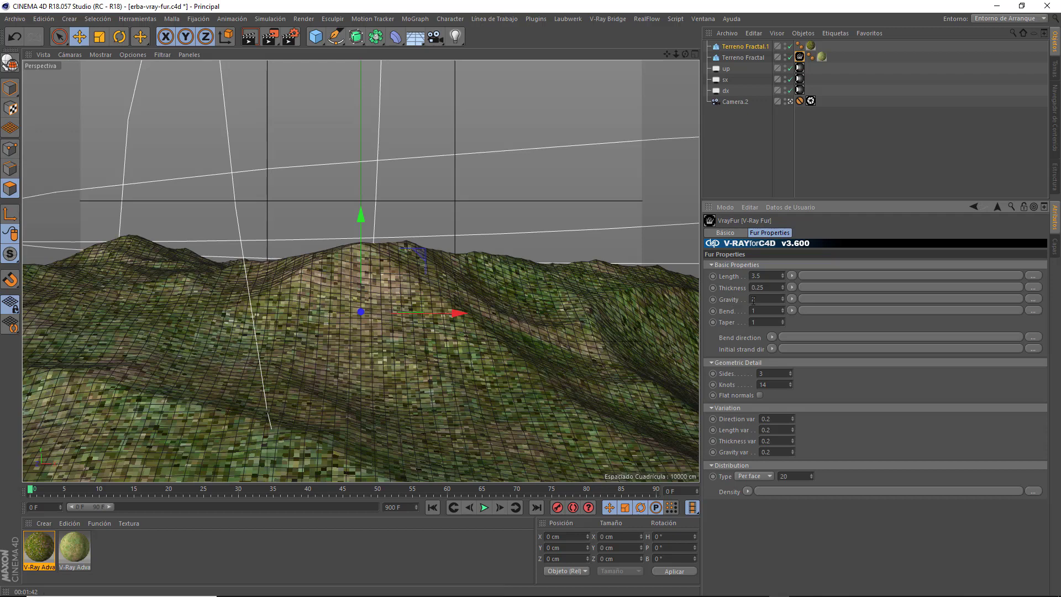
Set the fur Taper to 0.15 and look over the Knots and Distribution Type options.
{"action": "key", "text": "Return"}
{"action": "key", "text": "Return"}
{"action": "key", "text": "Return"}
{"action": "key", "text": "BackSpace"}
{"action": "key", "text": "BackSpace"}
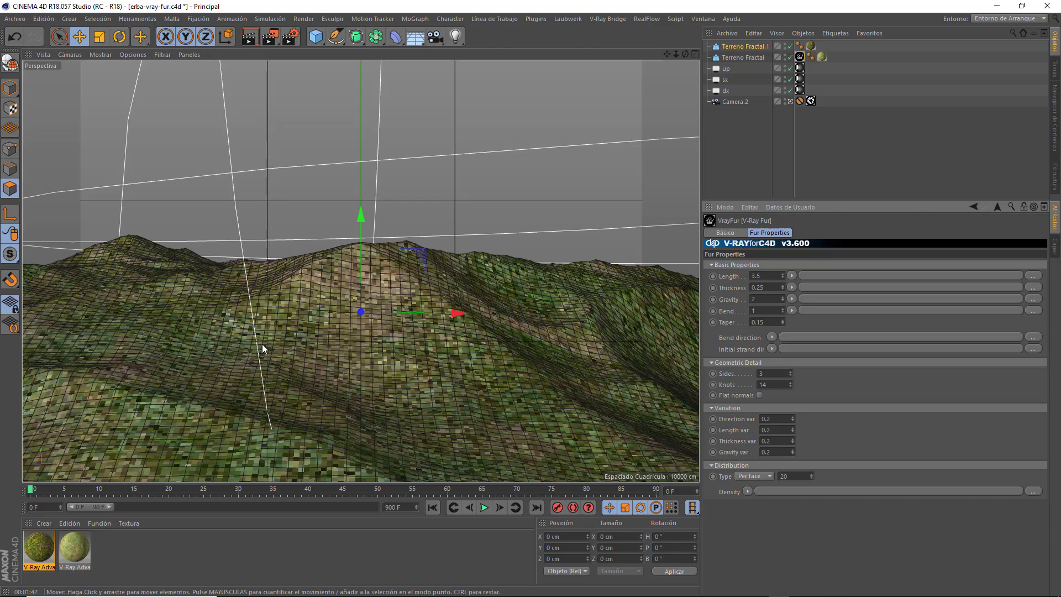
{"action": "left_click", "coordinate": [779, 385]}
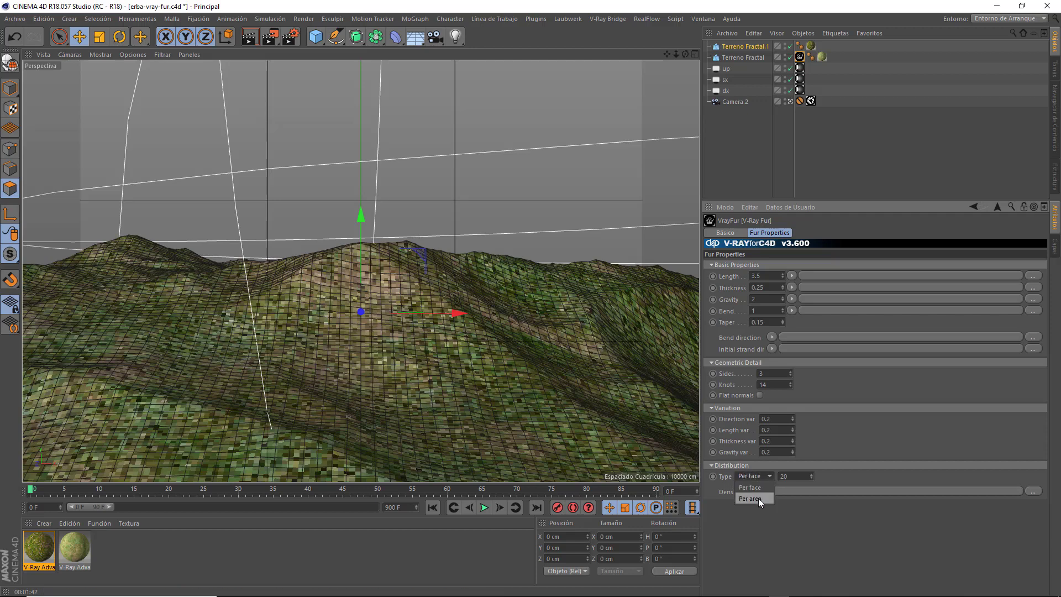
{"action": "left_click", "coordinate": [867, 476]}
Turn off Material Override in the V-Ray render options and render the view with the grass materials.
{"action": "left_click", "coordinate": [288, 35]}
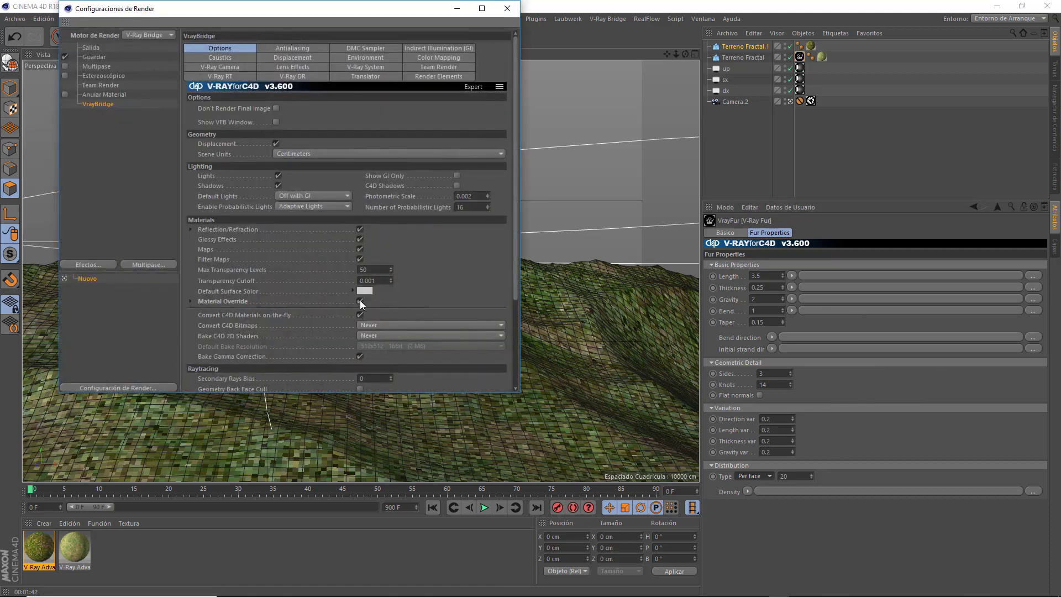
{"action": "left_click", "coordinate": [506, 8]}
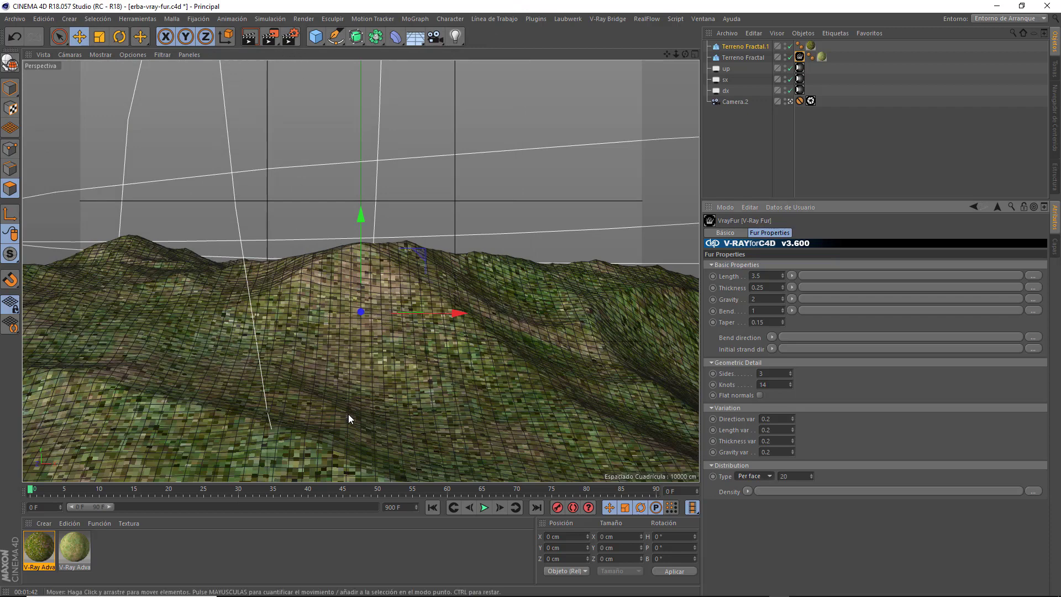
{"action": "left_click", "coordinate": [250, 37]}
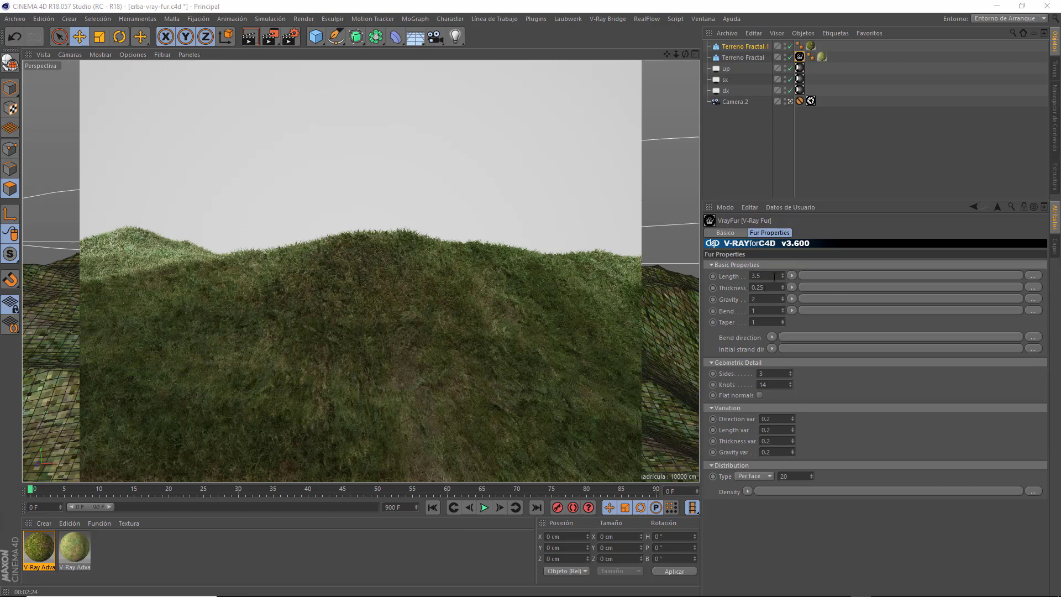
Set the V-Ray Fur Length to 5.
{"action": "left_click_drag", "start_coordinate": [769, 276], "coordinate": [727, 278]}
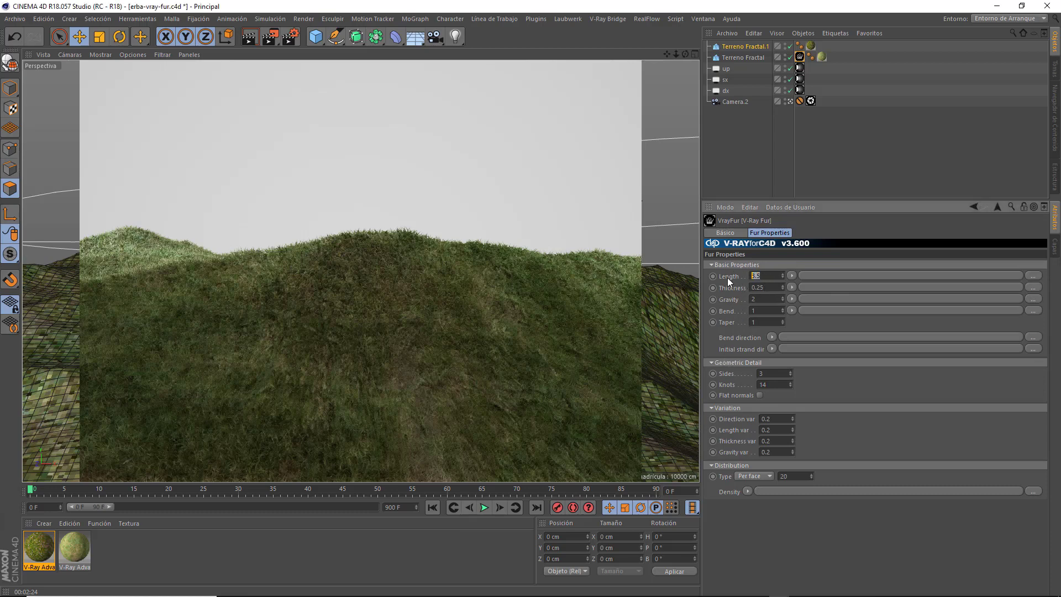
{"action": "type", "text": "5"}
{"action": "left_click", "coordinate": [772, 287]}
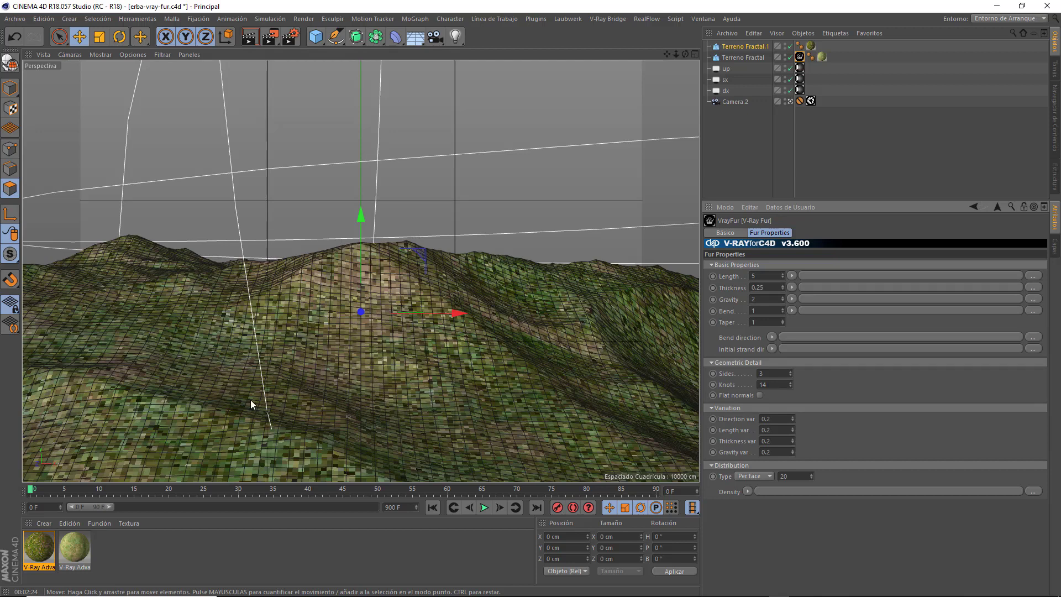
Make the furred Terreno Fractal editable and delete a winding band of its polygons across the hillside to form a path.
{"action": "left_click", "coordinate": [732, 58]}
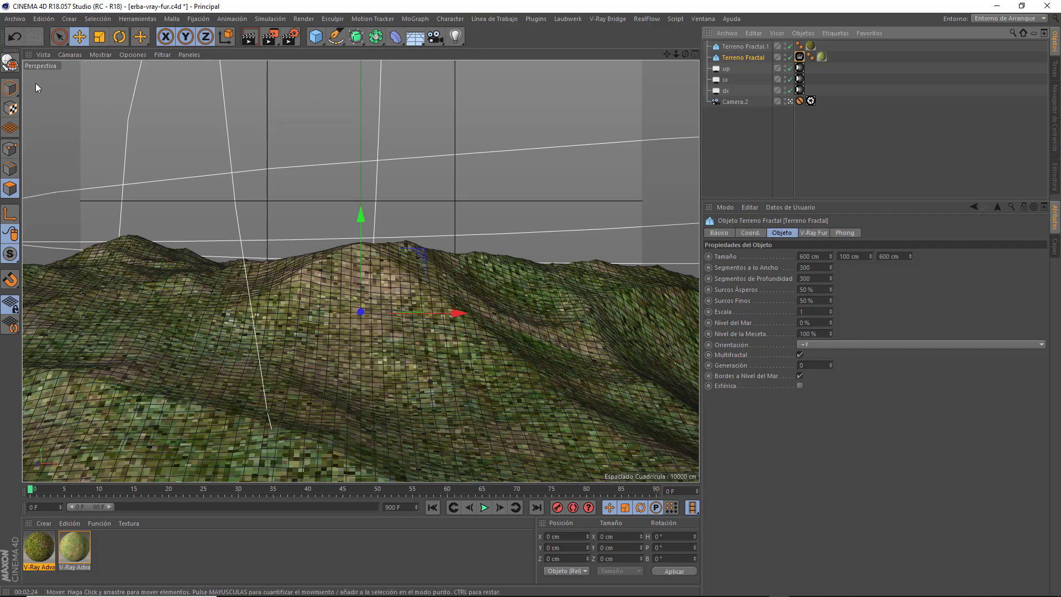
{"action": "left_click", "coordinate": [10, 62]}
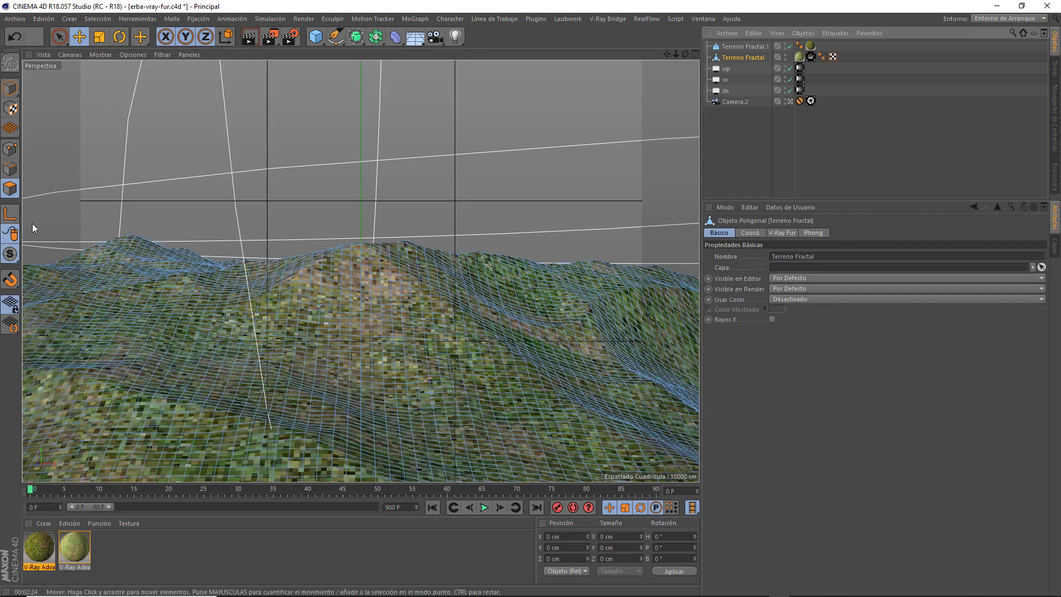
{"action": "left_click_drag", "start_coordinate": [59, 36], "coordinate": [111, 53]}
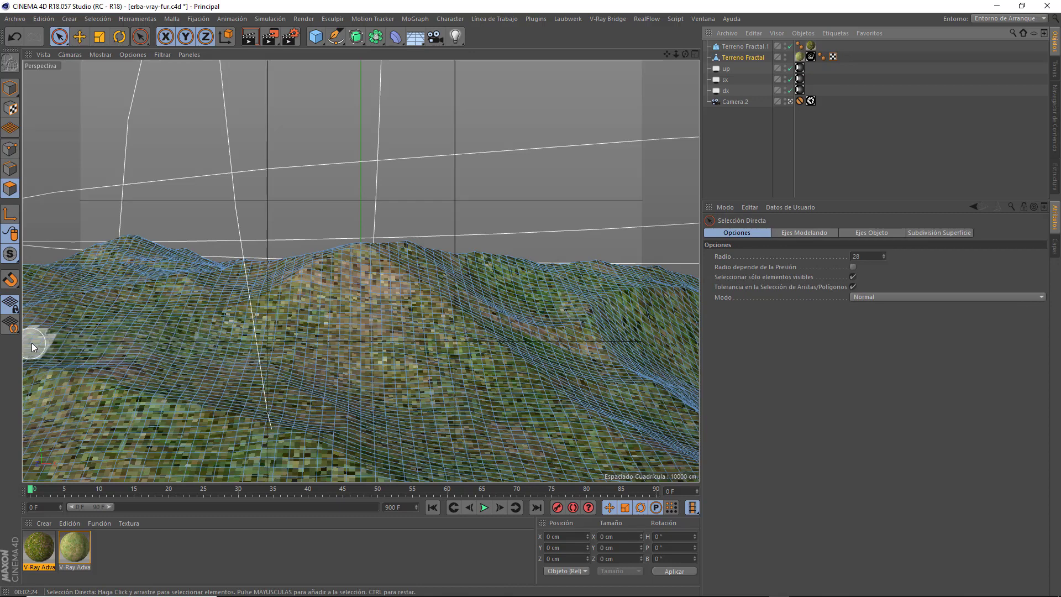
{"action": "left_click_drag", "start_coordinate": [32, 343], "coordinate": [98, 346]}
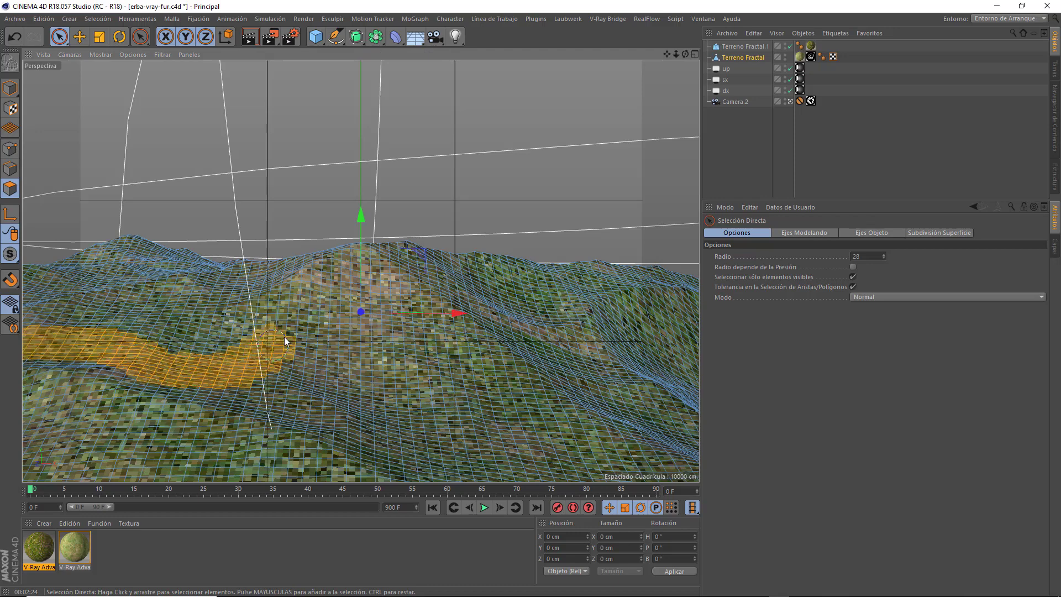
{"action": "mouse_move", "coordinate": [284, 336]}
{"action": "left_mouse_down"}
{"action": "mouse_move", "coordinate": [340, 309]}
{"action": "mouse_move", "coordinate": [401, 316]}
{"action": "mouse_move", "coordinate": [432, 380]}
{"action": "left_mouse_up"}
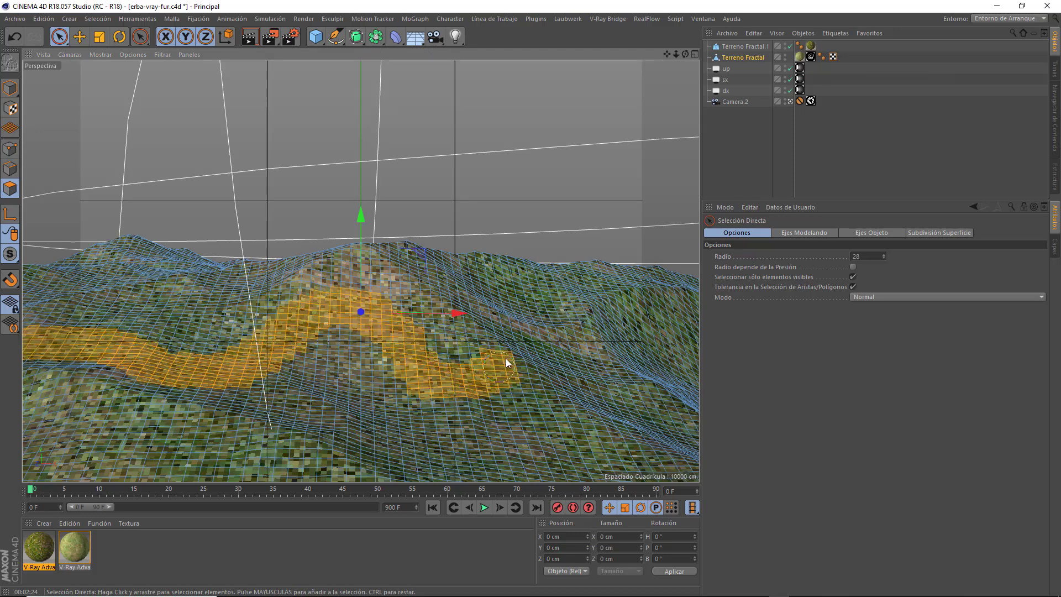
{"action": "left_click_drag", "start_coordinate": [578, 325], "coordinate": [719, 329]}
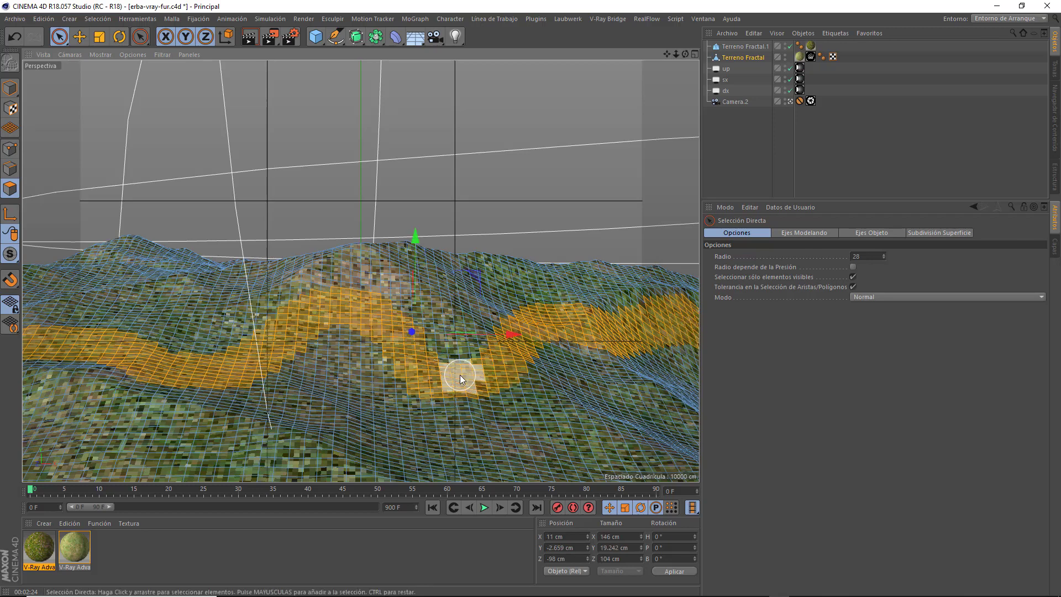
{"action": "key", "text": "Delete"}
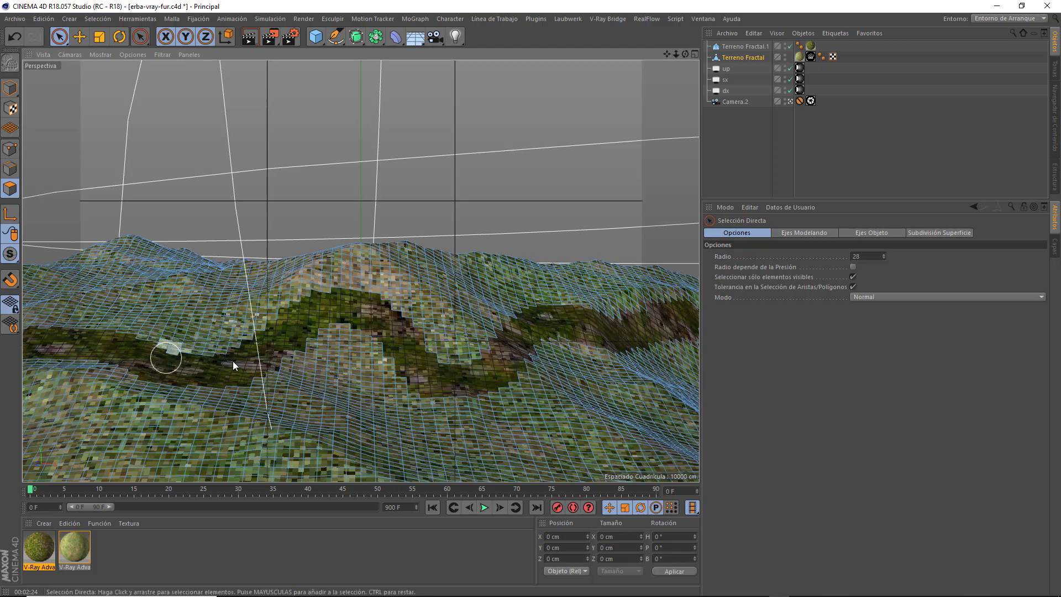
On the texture tag of Terreno Fractal.1, try 50 % for Longitud U and V and settle on 25 % for both.
{"action": "left_click", "coordinate": [810, 45]}
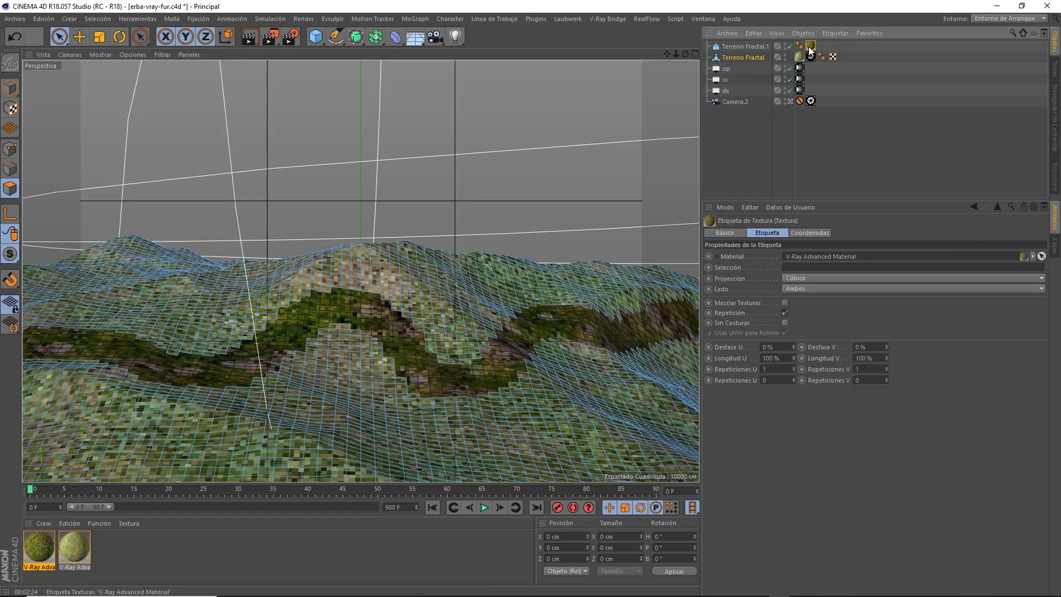
{"action": "left_click", "coordinate": [771, 358]}
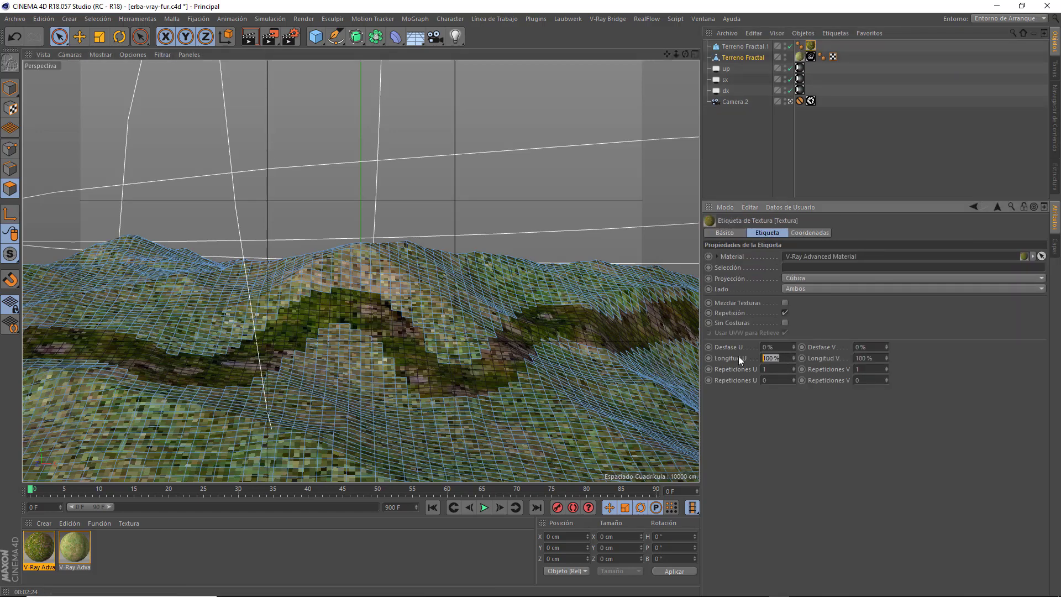
{"action": "type", "text": "50"}
{"action": "key", "text": "Tab"}
{"action": "type", "text": "50"}
{"action": "key", "text": "Tab"}
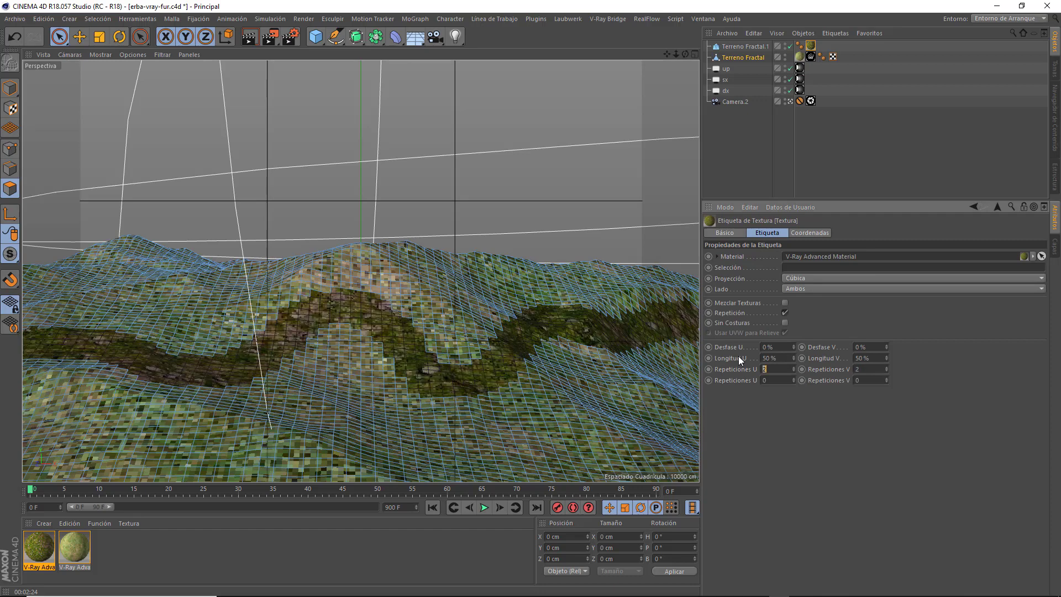
{"action": "left_click", "coordinate": [771, 359]}
{"action": "type", "text": "25"}
{"action": "key", "text": "Tab"}
{"action": "type", "text": "25"}
{"action": "key", "text": "Tab"}
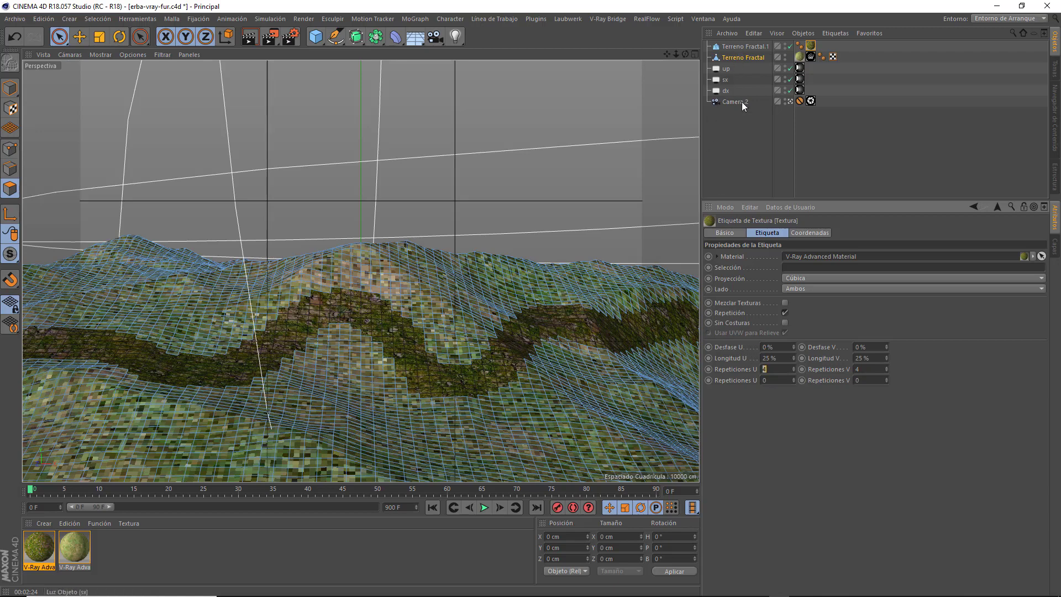
Deselect all objects, switch to model mode and render the view to check the grass path.
{"action": "left_click", "coordinate": [721, 145]}
{"action": "left_click", "coordinate": [10, 88]}
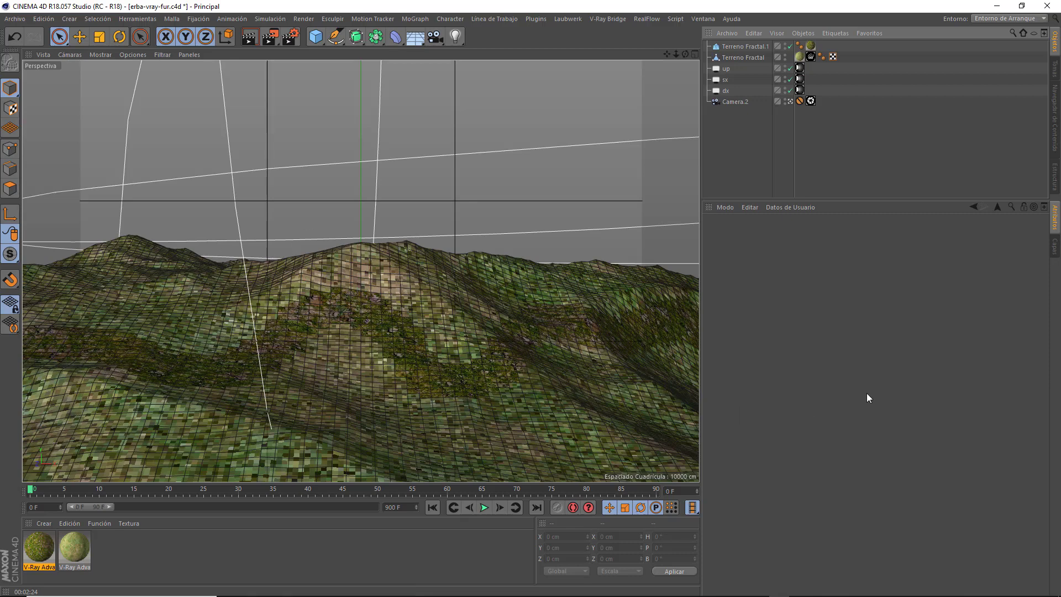
{"action": "left_click", "coordinate": [250, 38]}
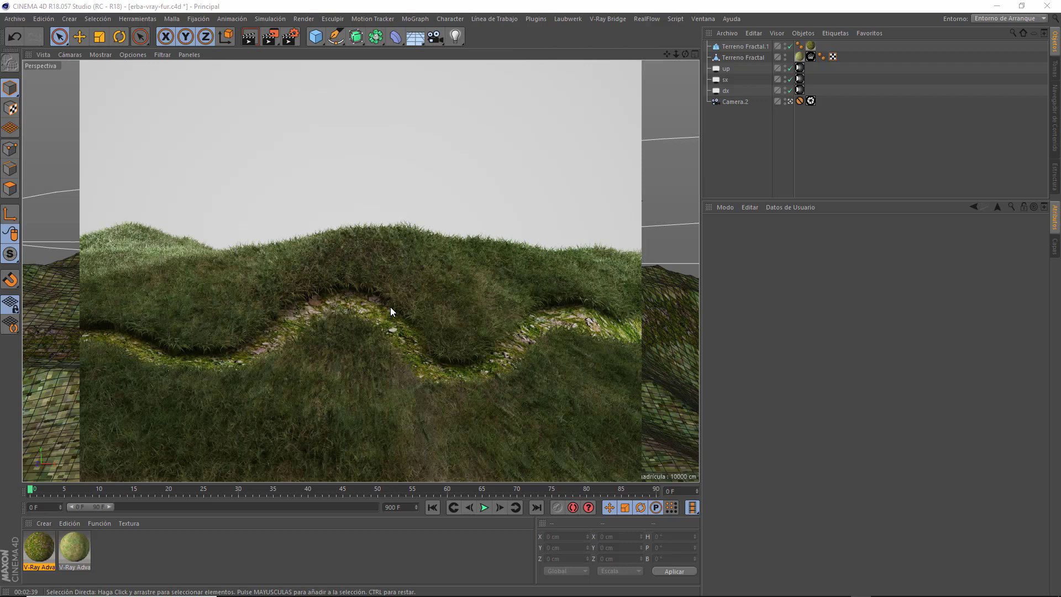
Delete both fractal terrain objects from the scene.
{"action": "left_click", "coordinate": [731, 49]}
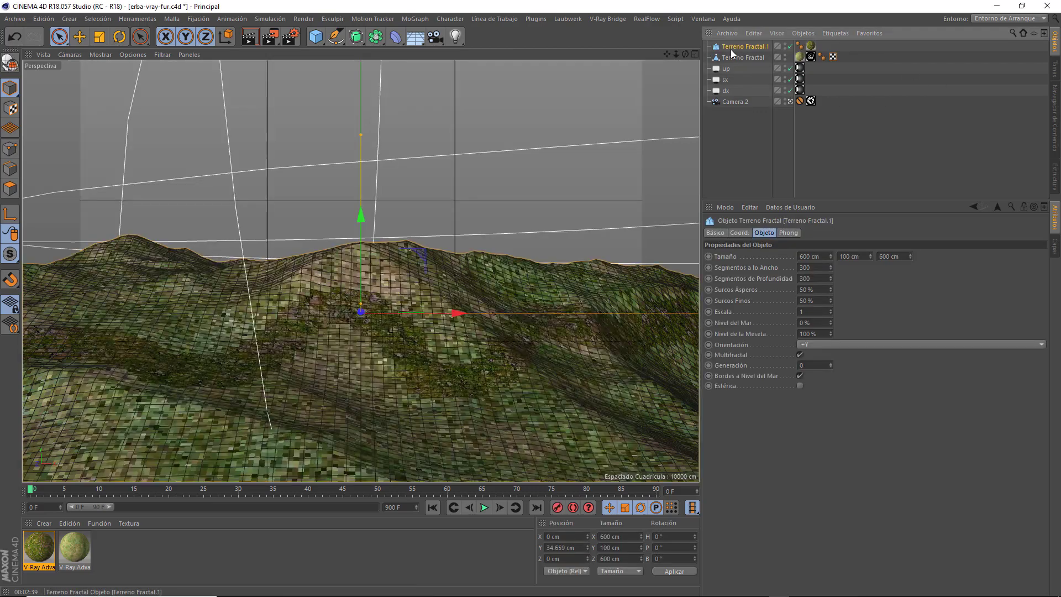
{"action": "key", "text": "Delete"}
{"action": "left_click", "coordinate": [737, 48]}
{"action": "key", "text": "Delete"}
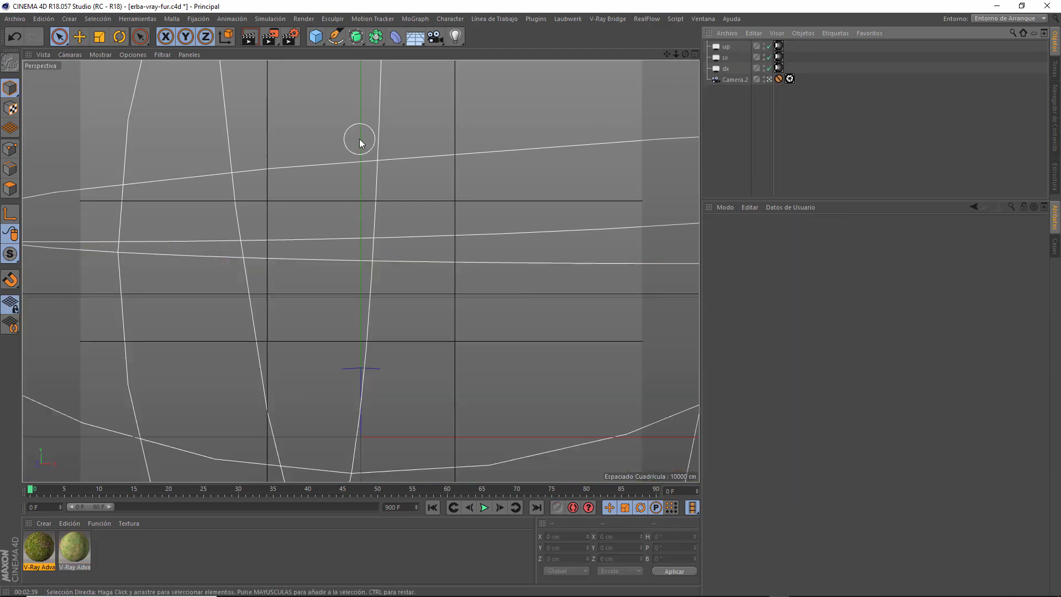
Add a circle spline and move it to about X -29 cm, Y 39 cm.
{"action": "left_click", "coordinate": [79, 37]}
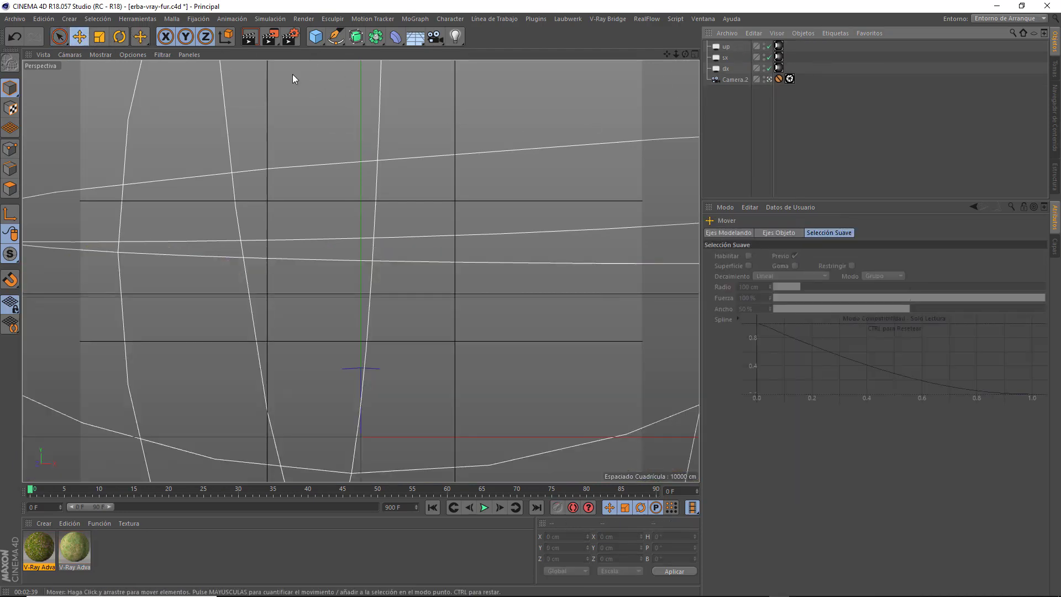
{"action": "left_click", "coordinate": [335, 36]}
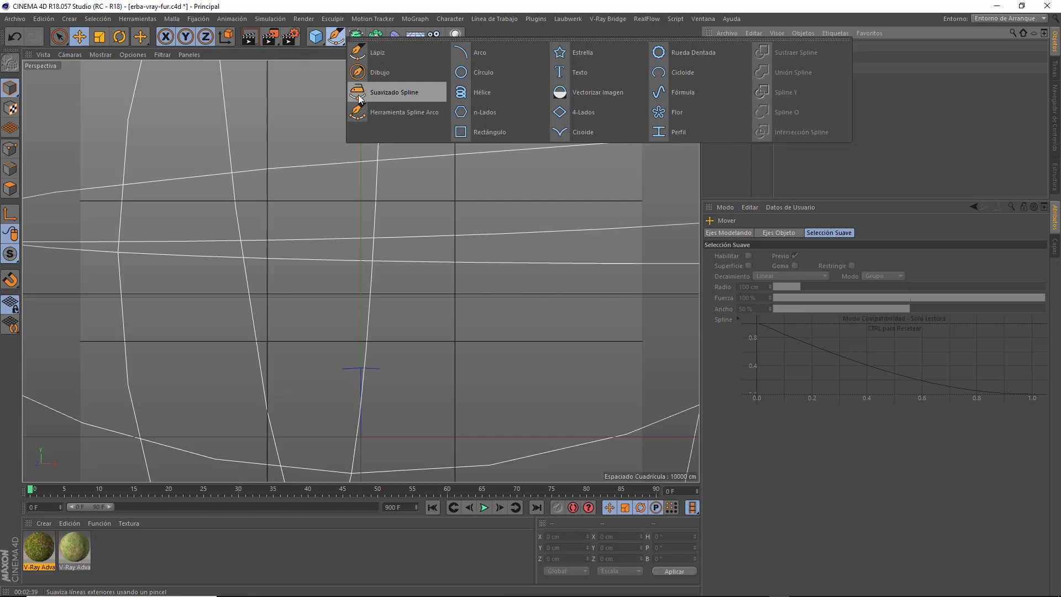
{"action": "left_click", "coordinate": [461, 73]}
{"action": "left_click_drag", "start_coordinate": [359, 341], "coordinate": [354, 200]}
{"action": "left_click_drag", "start_coordinate": [447, 292], "coordinate": [358, 301]}
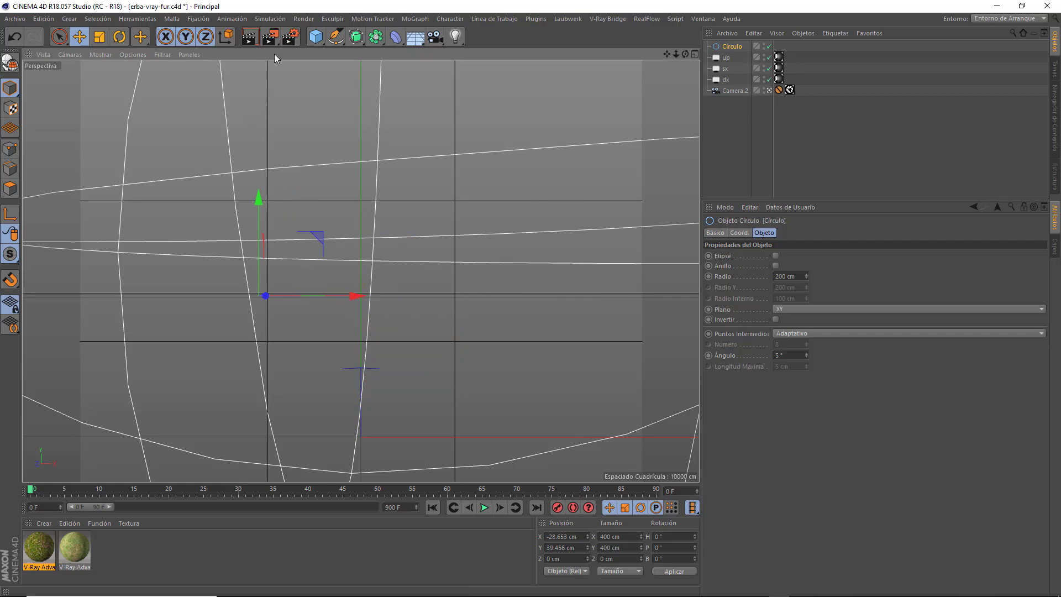
Add a helix spline, raise it to about Y 49 cm, and select the protection tag of Camera.2.
{"action": "left_click", "coordinate": [341, 43]}
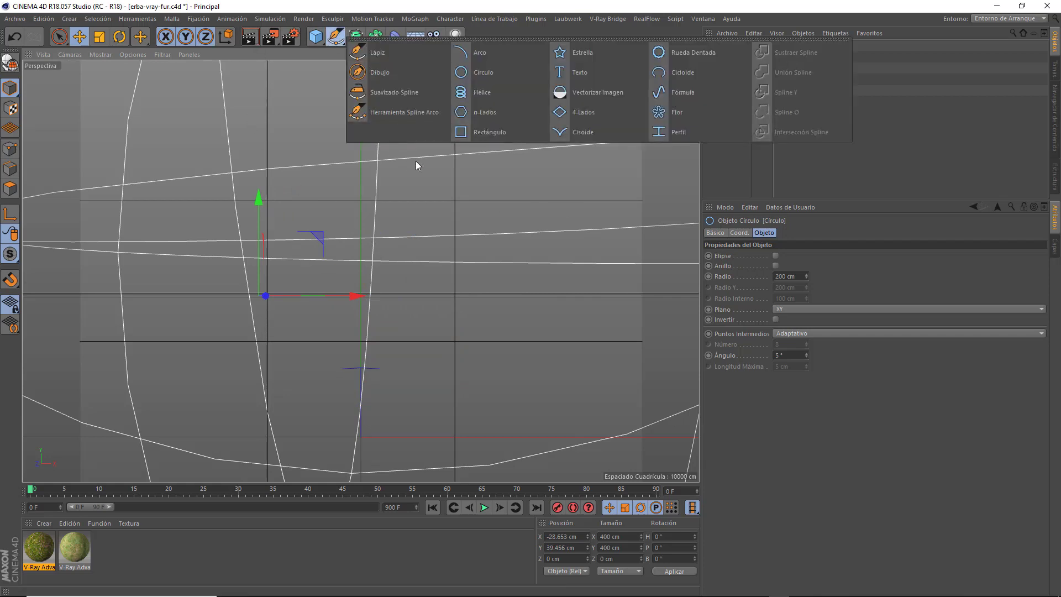
{"action": "left_click", "coordinate": [480, 91]}
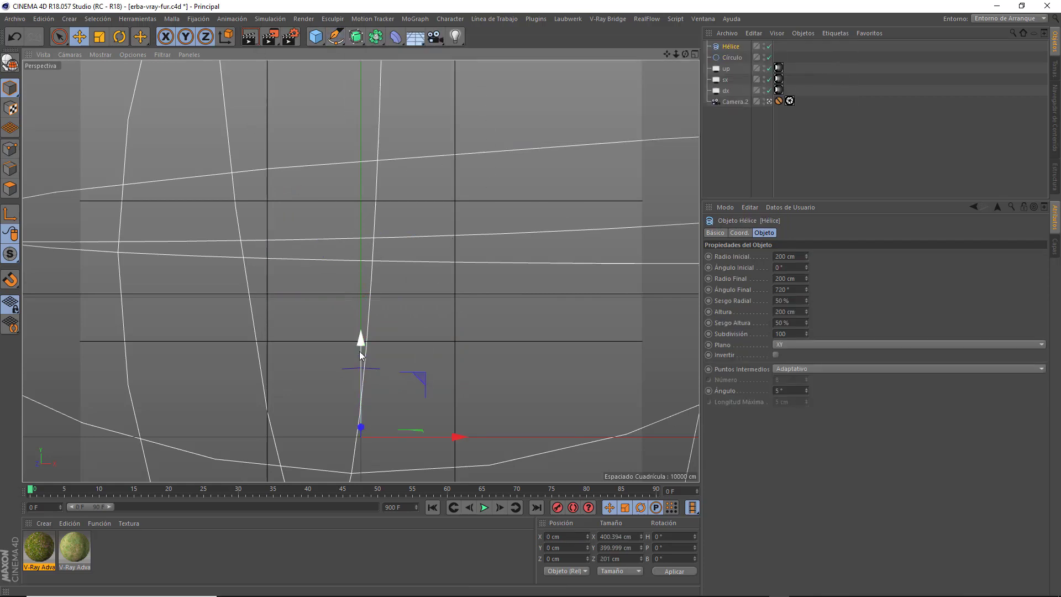
{"action": "left_click_drag", "start_coordinate": [360, 336], "coordinate": [372, 173]}
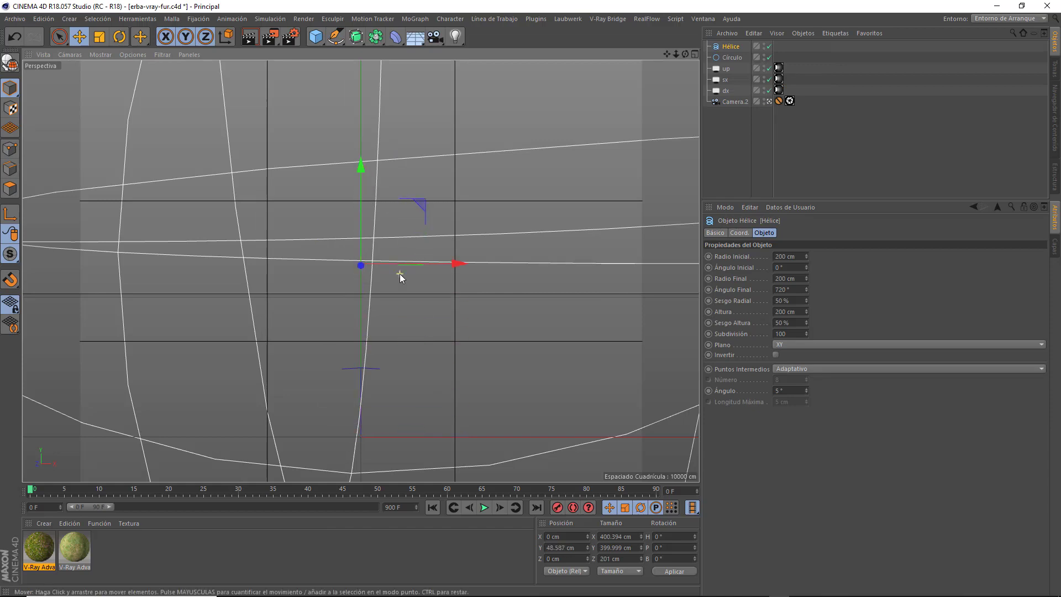
{"action": "left_click", "coordinate": [776, 101]}
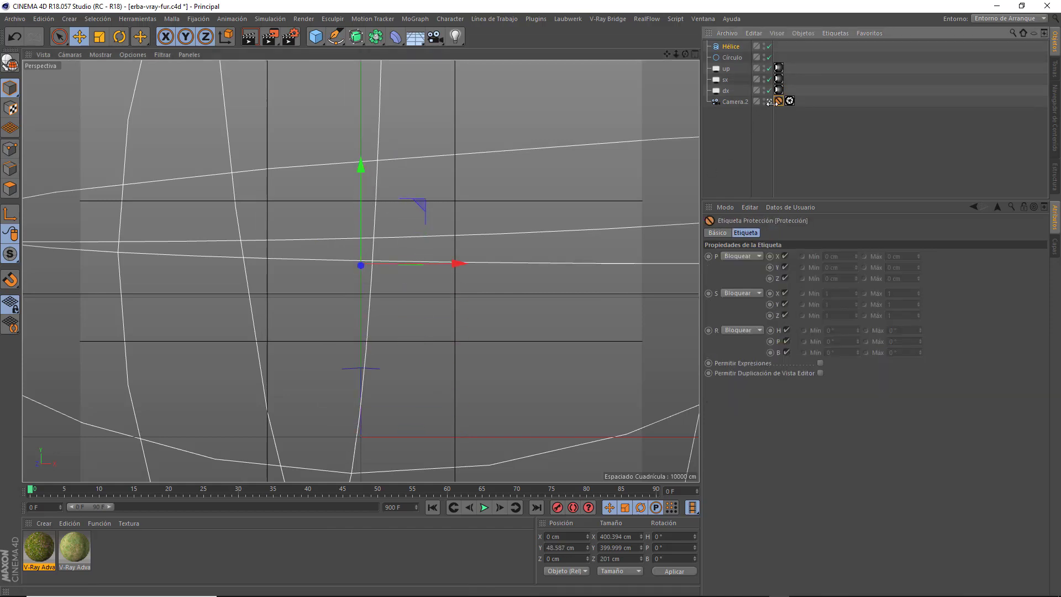
Delete the protection tag from Camera.2 and pull the view back to look down on the scene from farther away.
{"action": "key", "text": "Delete"}
{"action": "left_click_drag", "start_coordinate": [675, 55], "coordinate": [518, 55]}
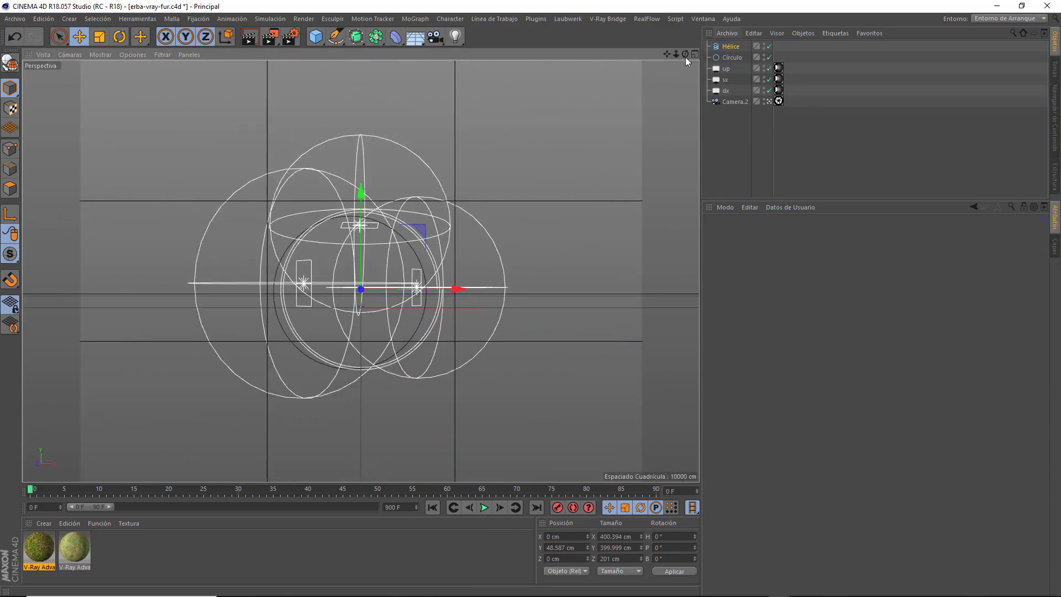
{"action": "left_click_drag", "start_coordinate": [685, 55], "coordinate": [687, 139]}
{"action": "left_click_drag", "start_coordinate": [676, 55], "coordinate": [547, 55]}
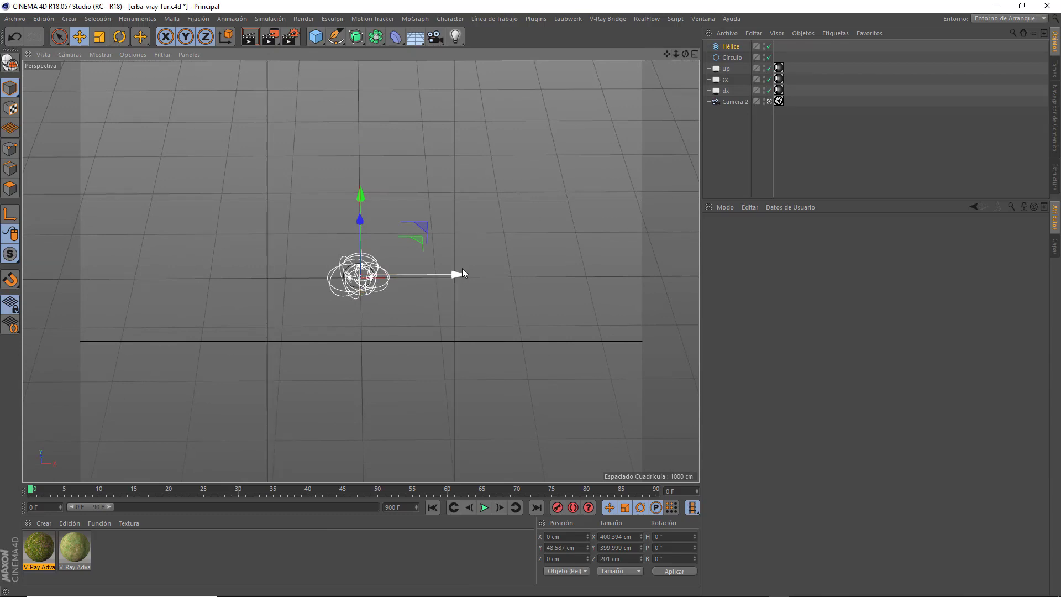
Move the helix to about X -1874 cm and the circle to about X -1245 cm, clear of the lights.
{"action": "left_click_drag", "start_coordinate": [458, 273], "coordinate": [301, 277]}
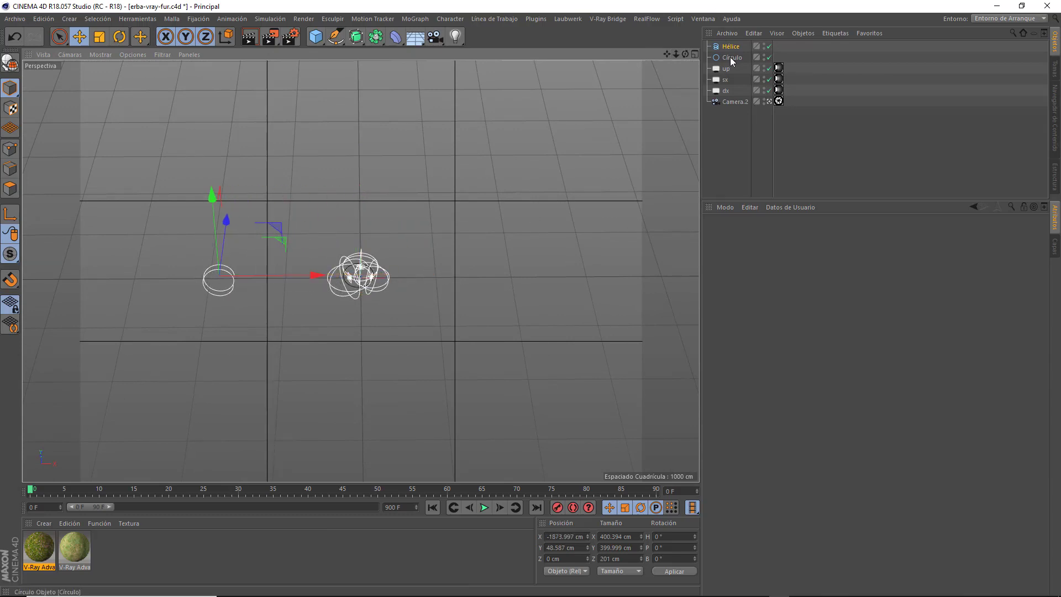
{"action": "left_click", "coordinate": [732, 59]}
{"action": "left_click_drag", "start_coordinate": [450, 274], "coordinate": [358, 275]}
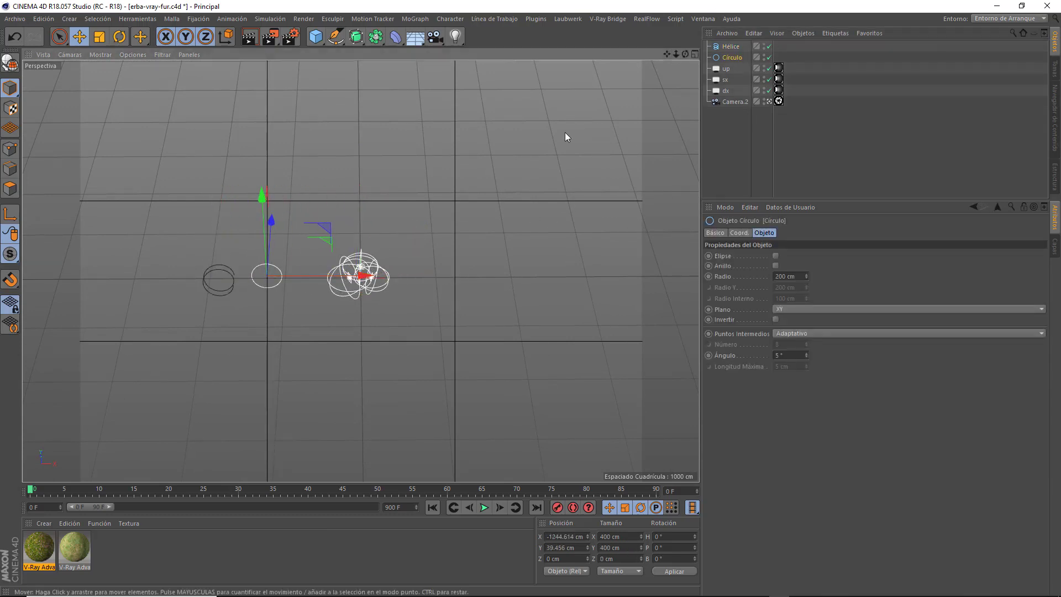
Set the helix height to 936 cm and the circle radius to 72 cm.
{"action": "left_click", "coordinate": [713, 49]}
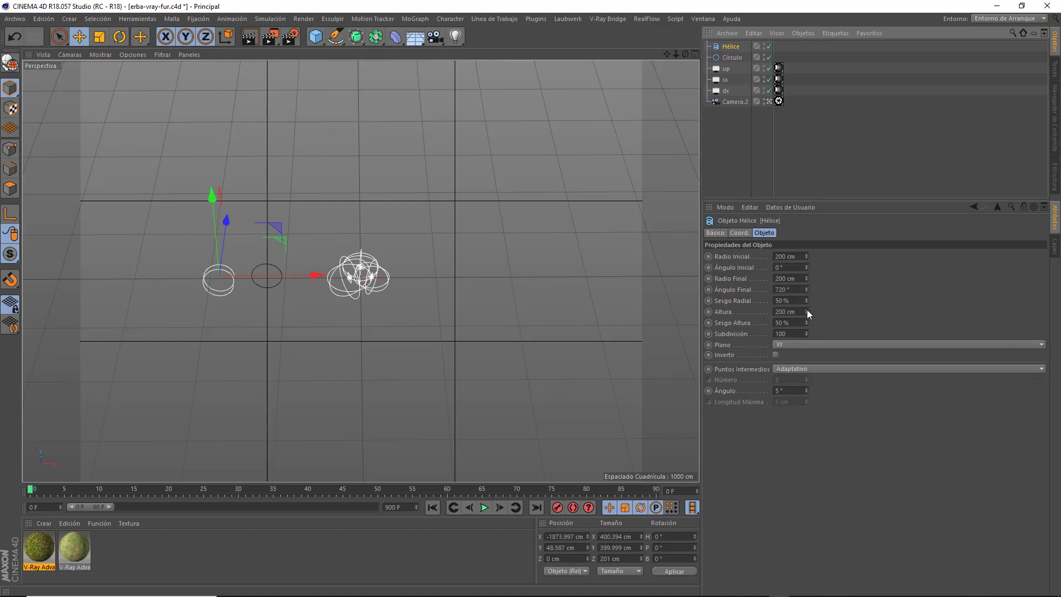
{"action": "left_click_drag", "start_coordinate": [806, 312], "coordinate": [806, 192]}
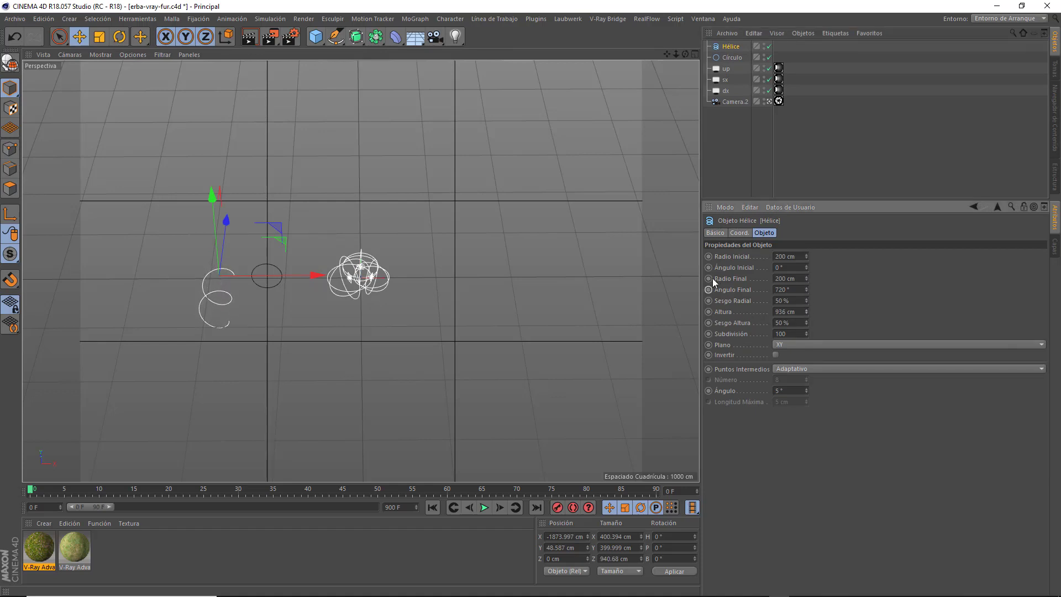
{"action": "left_click", "coordinate": [748, 58]}
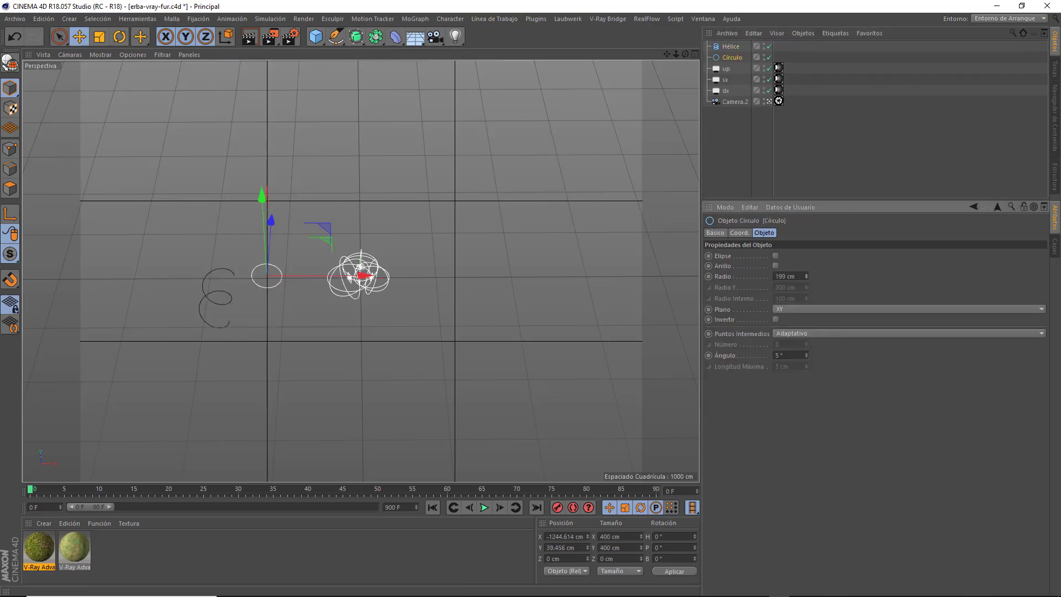
{"action": "left_click_drag", "start_coordinate": [806, 279], "coordinate": [805, 300]}
Add a Sweep object and nest both splines inside it, with the circle above the helix.
{"action": "left_click_drag", "start_coordinate": [335, 38], "coordinate": [424, 99]}
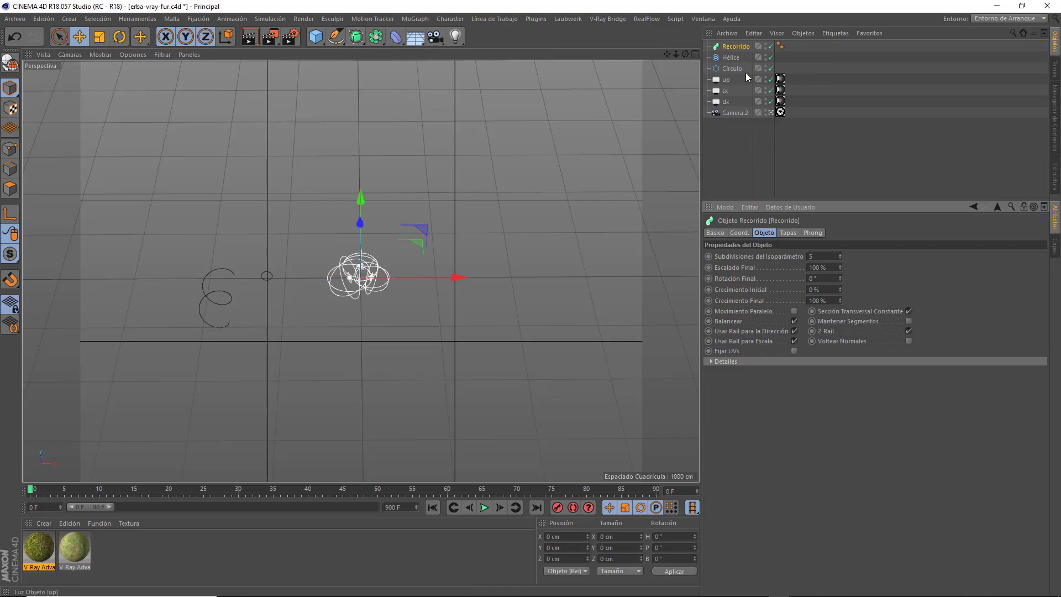
{"action": "left_click_drag", "start_coordinate": [729, 58], "coordinate": [735, 48]}
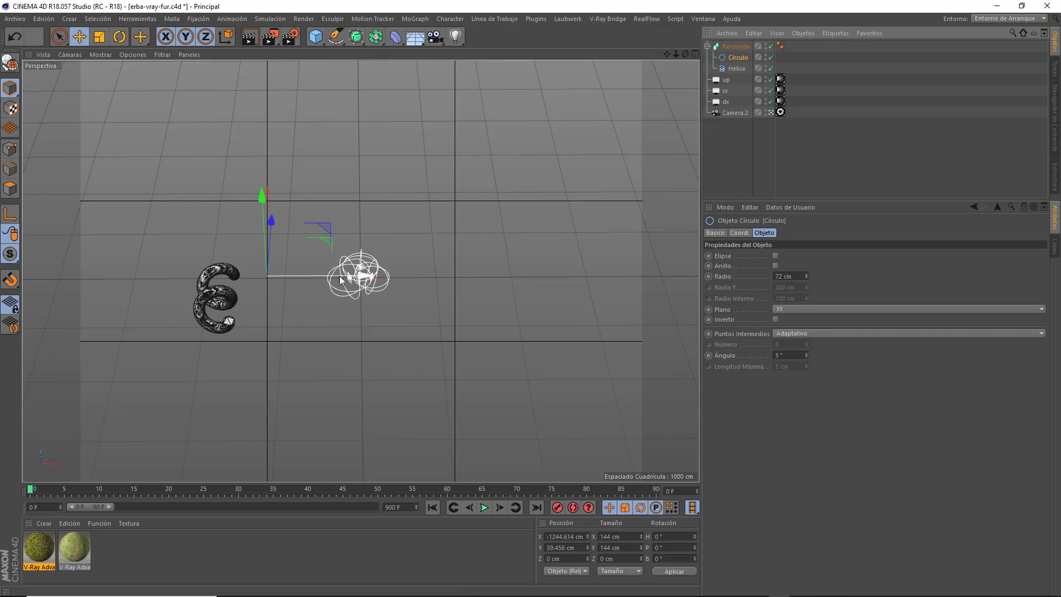
Scale the sweep to about 149 x 149 x 293 cm and move it to about X 485, Y 103, Z 79 cm.
{"action": "left_click", "coordinate": [741, 48]}
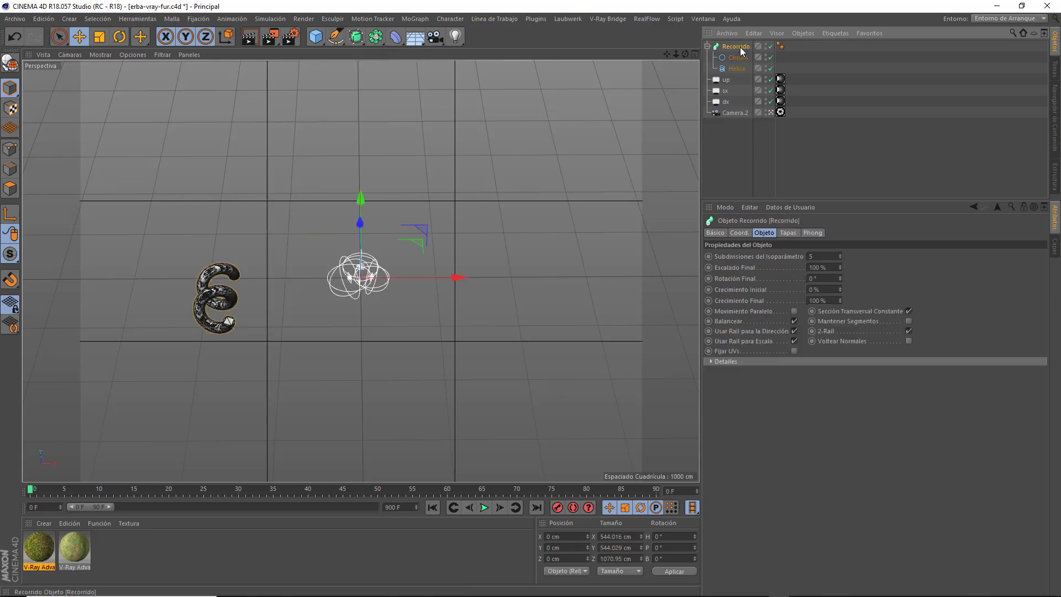
{"action": "key", "text": "t"}
{"action": "left_click_drag", "start_coordinate": [310, 159], "coordinate": [68, 292]}
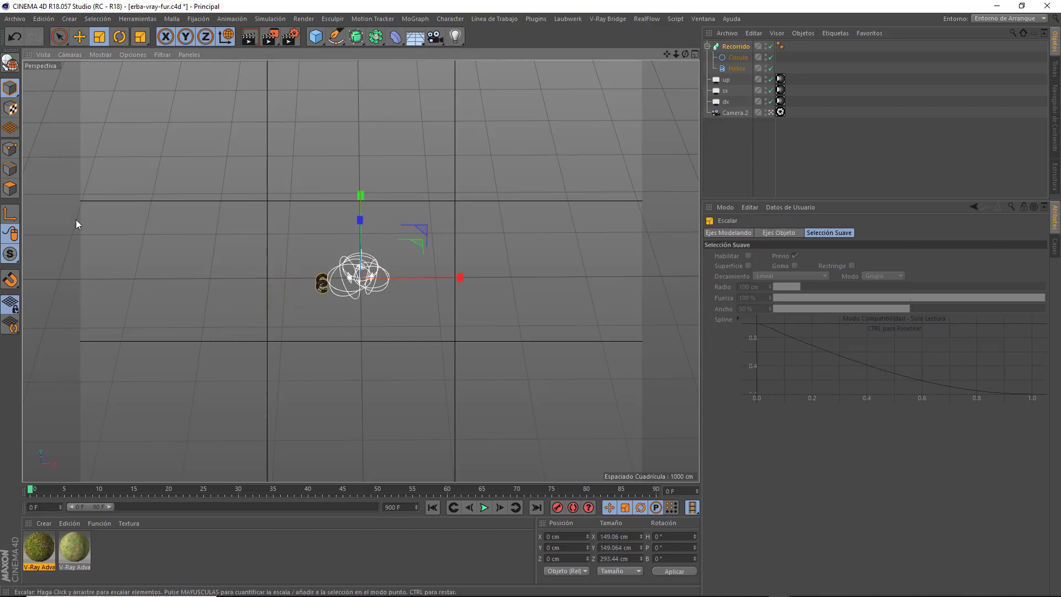
{"action": "key", "text": "e"}
{"action": "left_click_drag", "start_coordinate": [362, 259], "coordinate": [453, 248]}
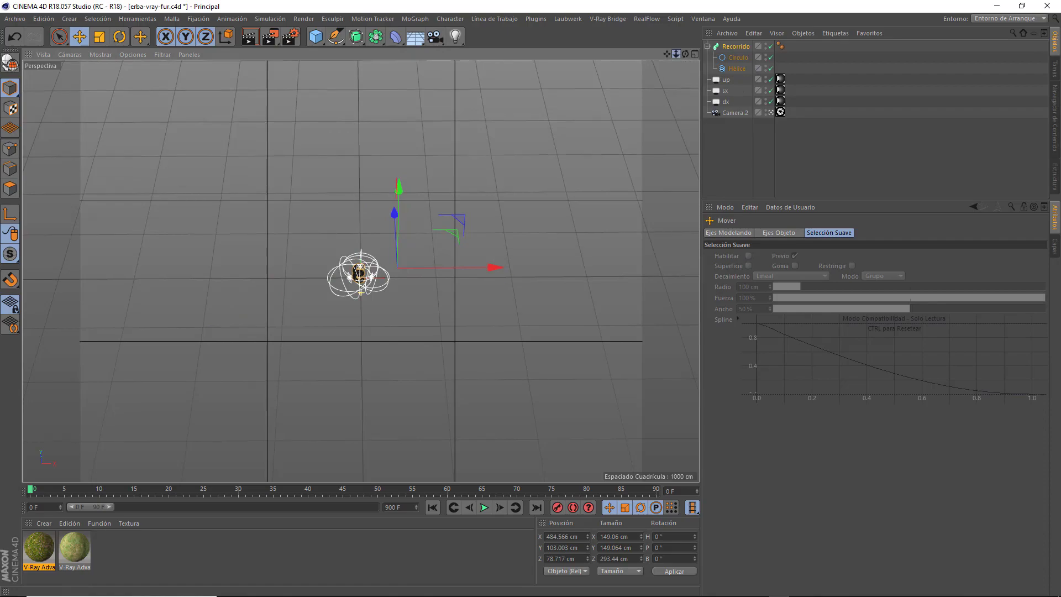
Scale the sweep down to about 62 x 62 x 123 cm and move it to about X 202, Y 101, Z 63 cm.
{"action": "left_click_drag", "start_coordinate": [676, 55], "coordinate": [668, 165]}
{"action": "left_click_drag", "start_coordinate": [676, 53], "coordinate": [682, 7]}
{"action": "left_click_drag", "start_coordinate": [676, 54], "coordinate": [735, 54]}
{"action": "left_click", "coordinate": [99, 37]}
{"action": "left_click_drag", "start_coordinate": [309, 157], "coordinate": [155, 205]}
{"action": "left_click_drag", "start_coordinate": [676, 54], "coordinate": [643, 54]}
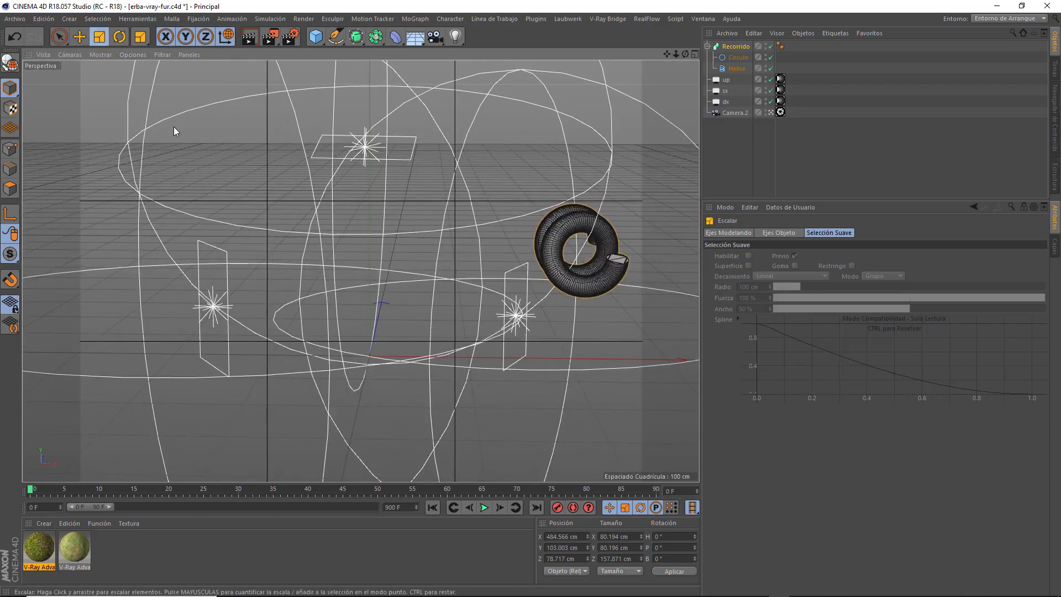
{"action": "left_click_drag", "start_coordinate": [174, 131], "coordinate": [111, 158]}
{"action": "key", "text": "e"}
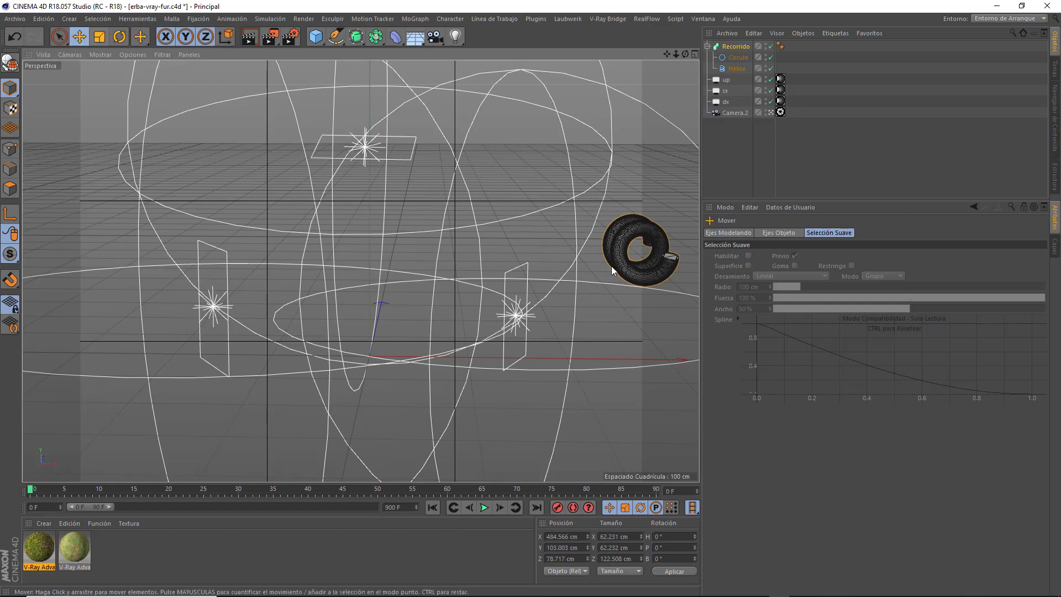
{"action": "left_click_drag", "start_coordinate": [630, 256], "coordinate": [350, 251]}
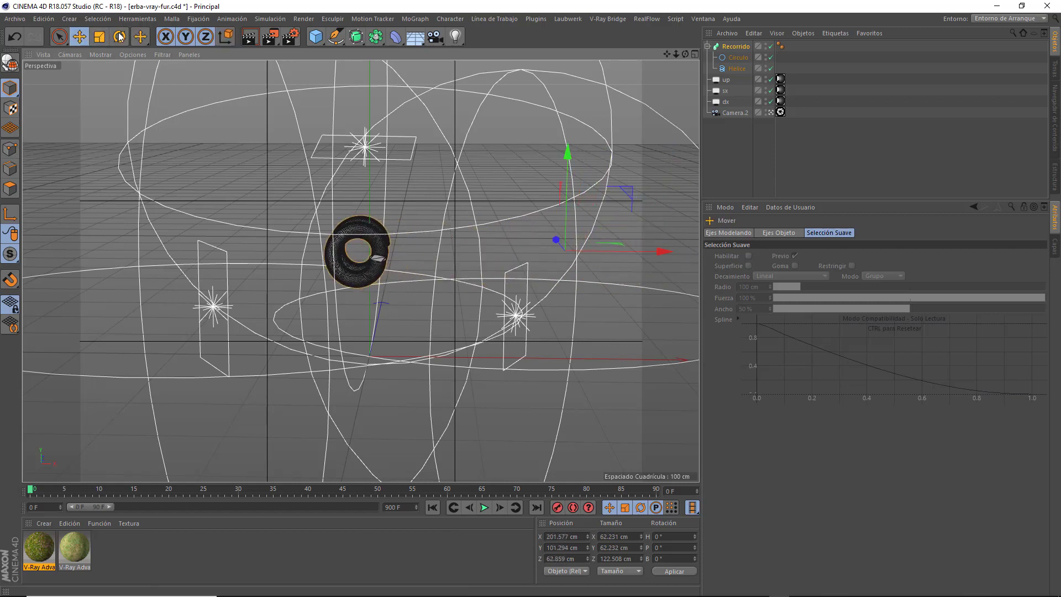
Rotate the sweep's heading to about -51.6° and move it to about X 163, Z -212 cm, framed large in the view.
{"action": "key", "text": "r"}
{"action": "left_click_drag", "start_coordinate": [569, 262], "coordinate": [520, 261]}
{"action": "key", "text": "e"}
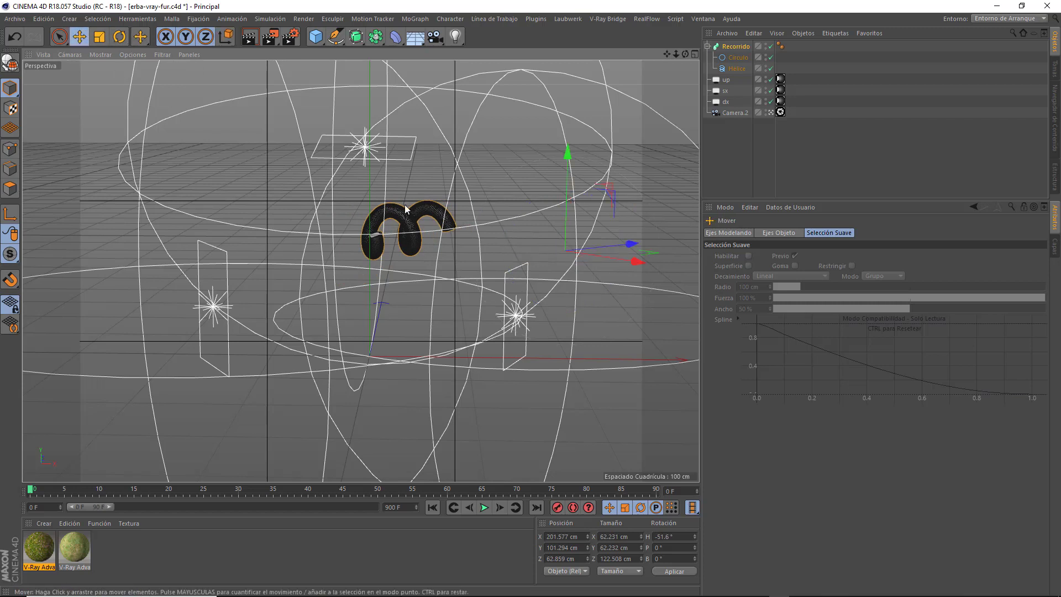
{"action": "left_click_drag", "start_coordinate": [629, 244], "coordinate": [626, 309]}
{"action": "scroll", "coordinate": [626, 308], "scroll_direction": "up", "scroll_amount": 4}
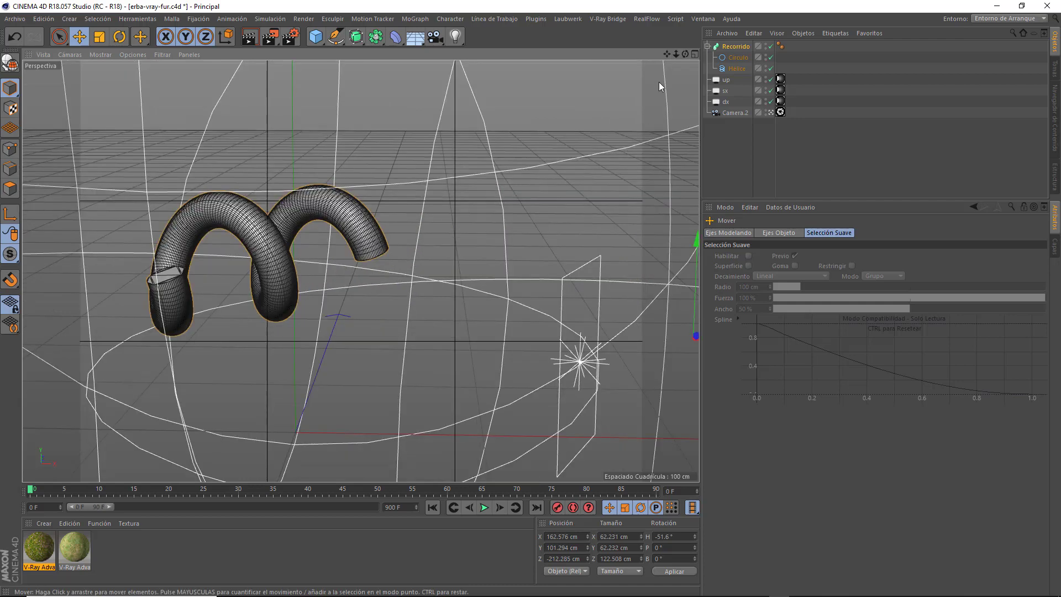
{"action": "left_click_drag", "start_coordinate": [668, 56], "coordinate": [699, 26]}
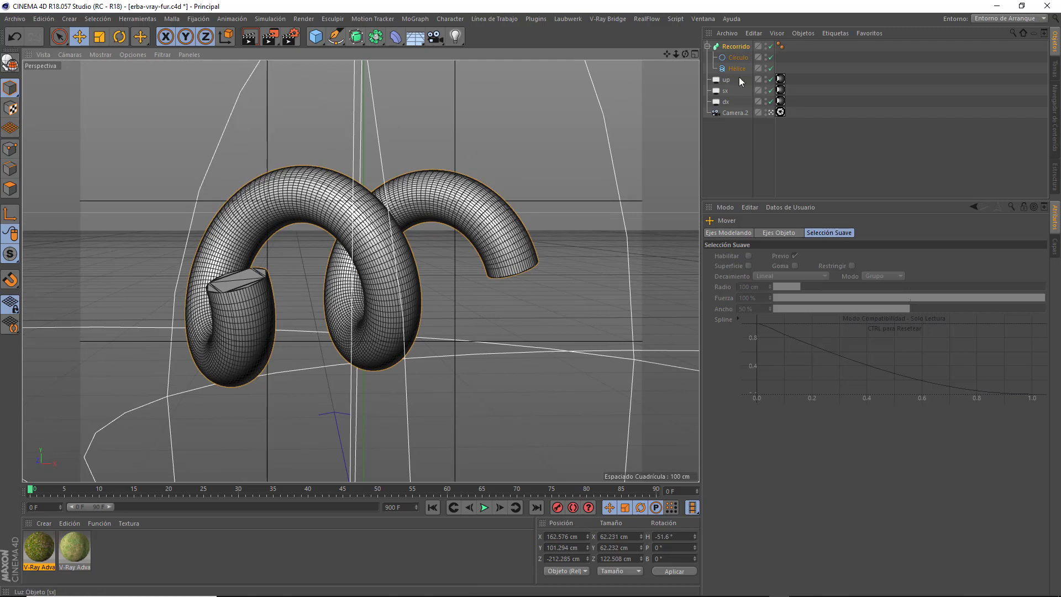
Add a V-Ray Fur tag to the sweep object.
{"action": "right_click", "coordinate": [735, 46]}
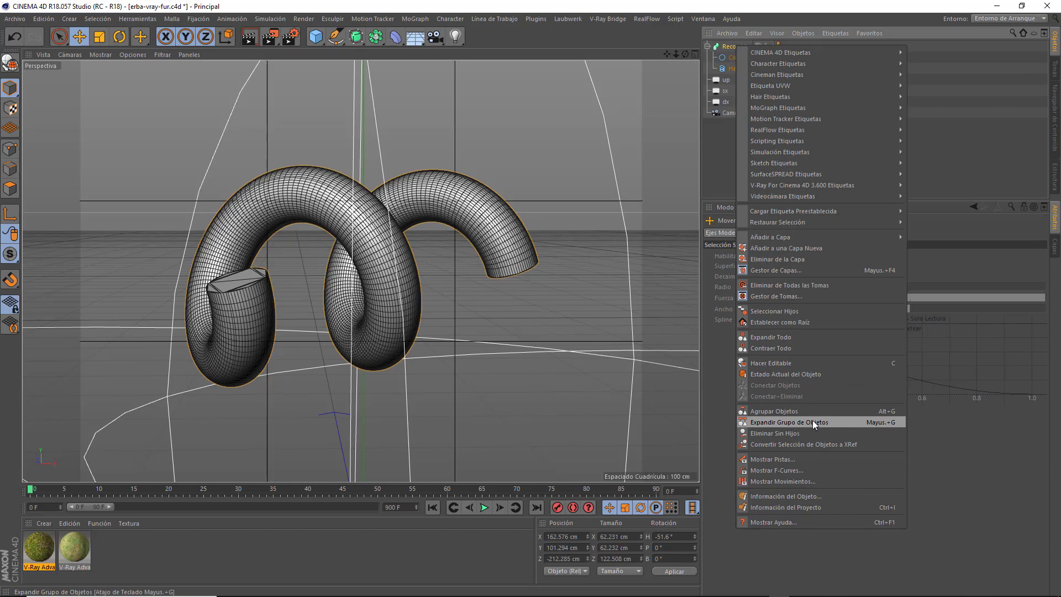
{"action": "left_click", "coordinate": [728, 50]}
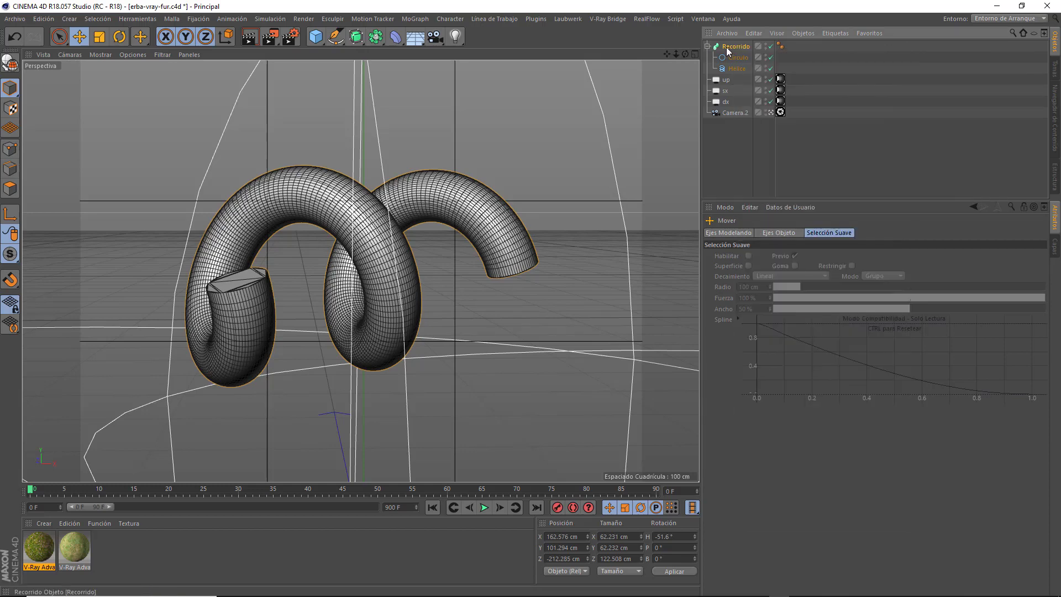
{"action": "right_click", "coordinate": [728, 48]}
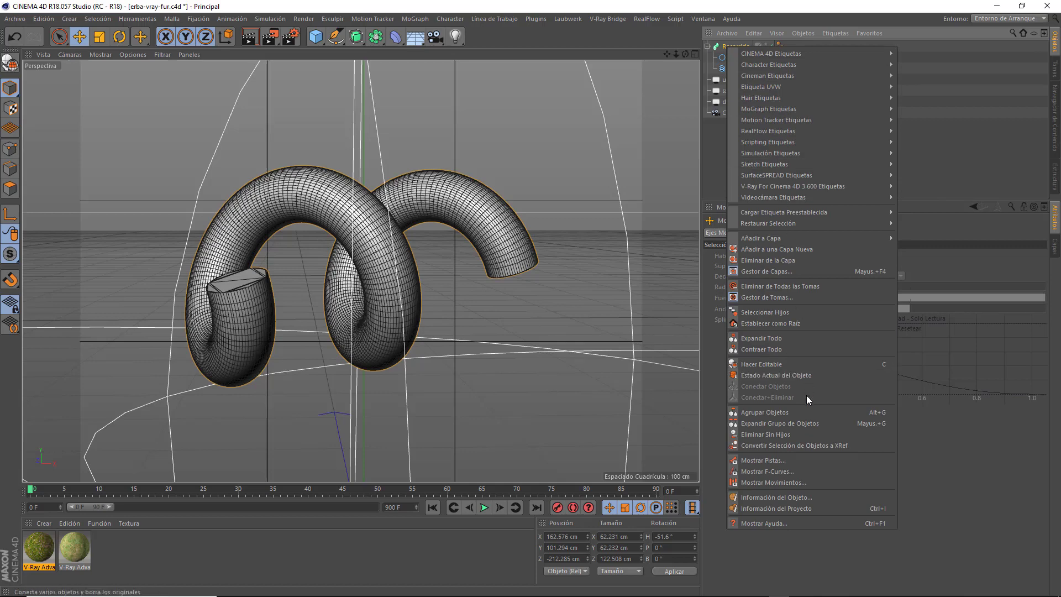
{"action": "mouse_move", "coordinate": [774, 187]}
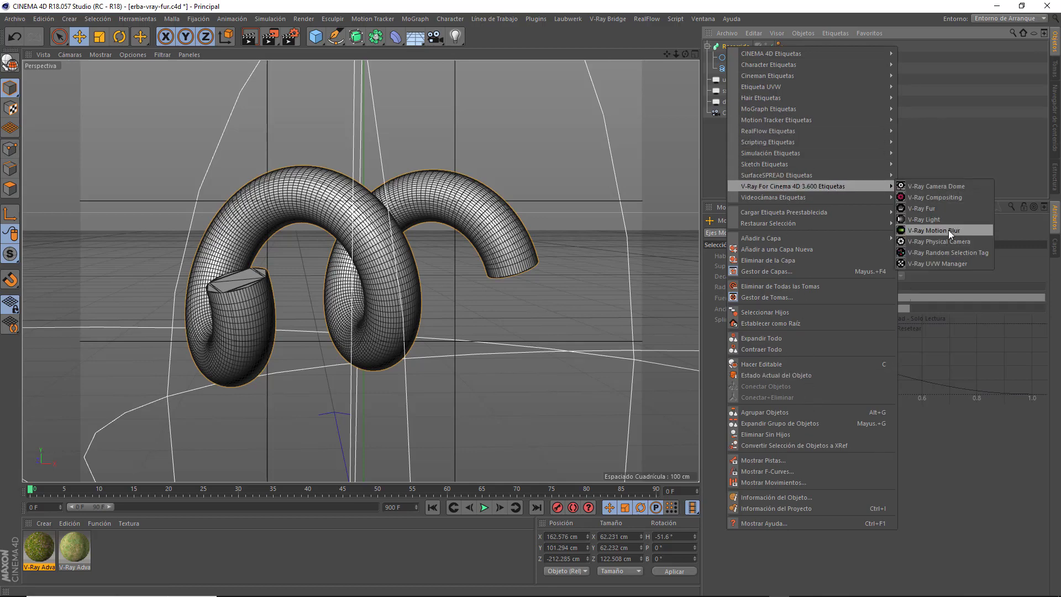
{"action": "left_click", "coordinate": [936, 208]}
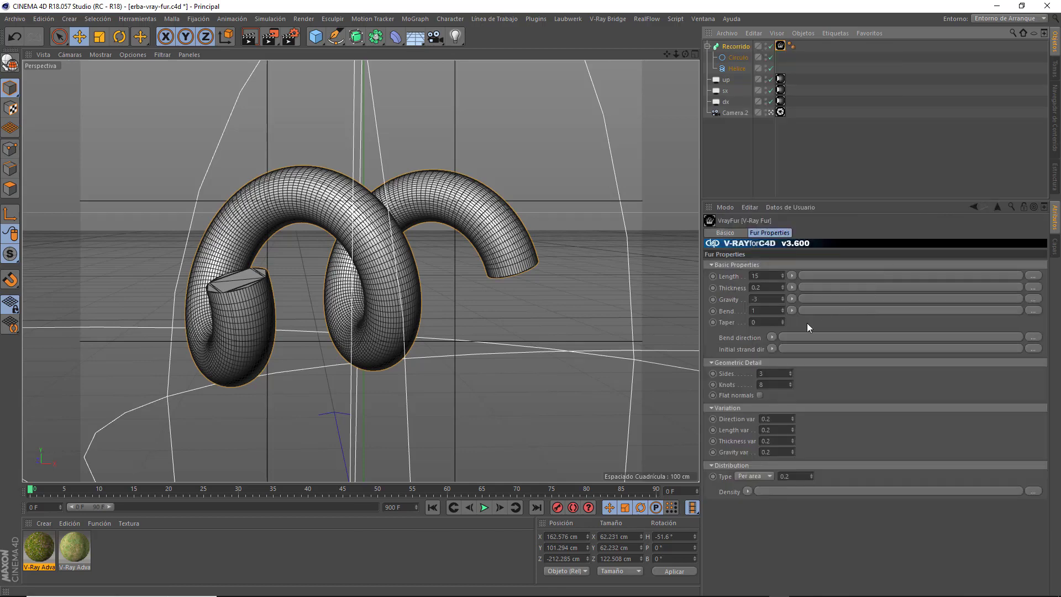
Set the fur's length to 3, gravity to 2, taper to 1, knots to 14 and distribution to 14 per face.
{"action": "left_click", "coordinate": [777, 275]}
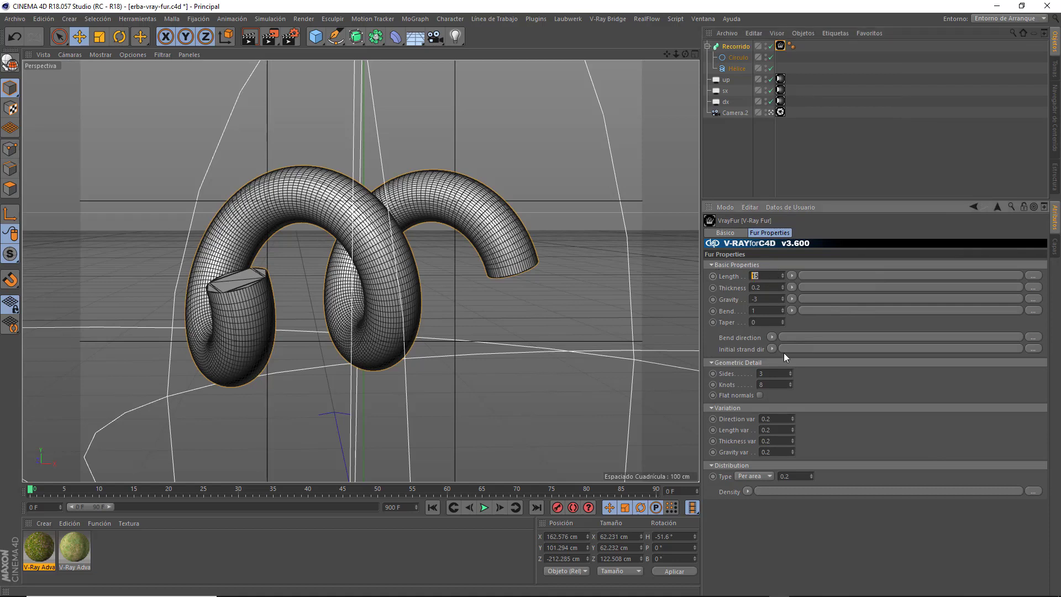
{"action": "type", "text": "3"}
{"action": "key", "text": "Tab"}
{"action": "type", "text": "1"}
{"action": "left_click", "coordinate": [755, 488]}
{"action": "key", "text": "Tab"}
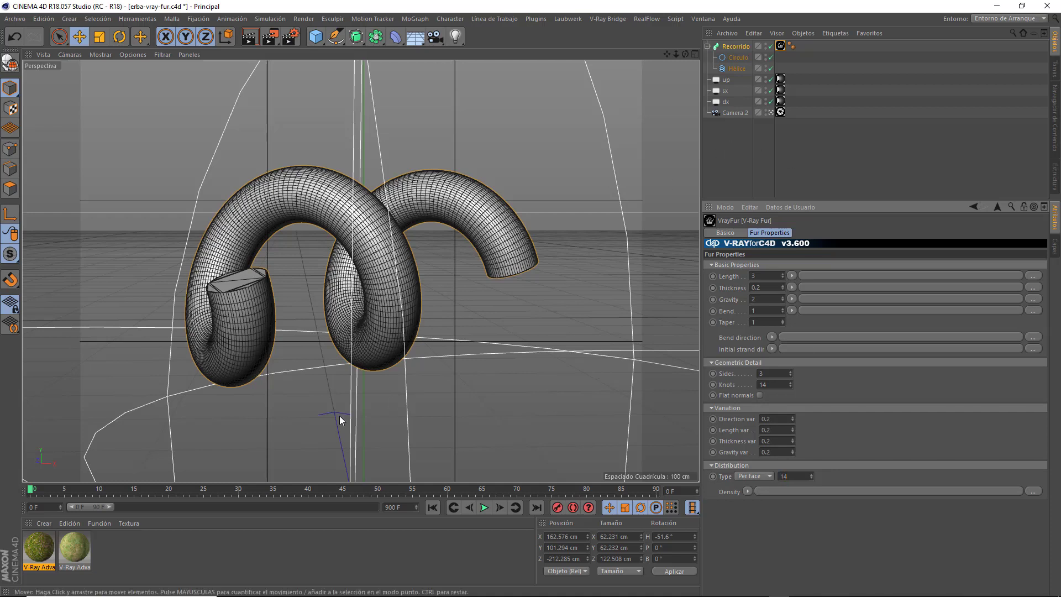
Apply the second, lighter V-Ray material to the sweep with cubic projection and render the view.
{"action": "left_click_drag", "start_coordinate": [72, 554], "coordinate": [736, 47]}
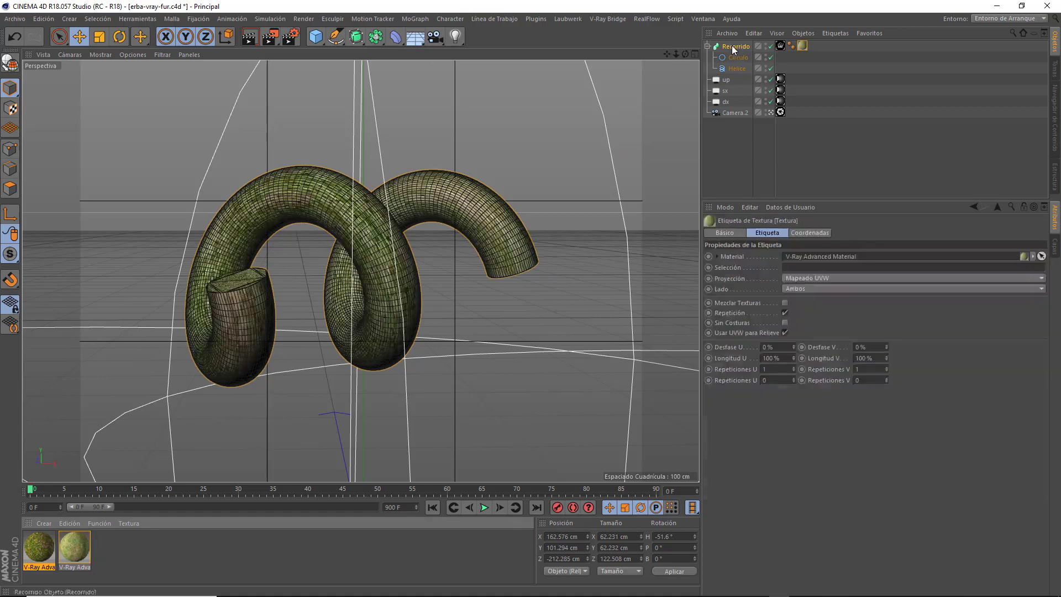
{"action": "left_click", "coordinate": [812, 277]}
{"action": "left_click", "coordinate": [807, 321]}
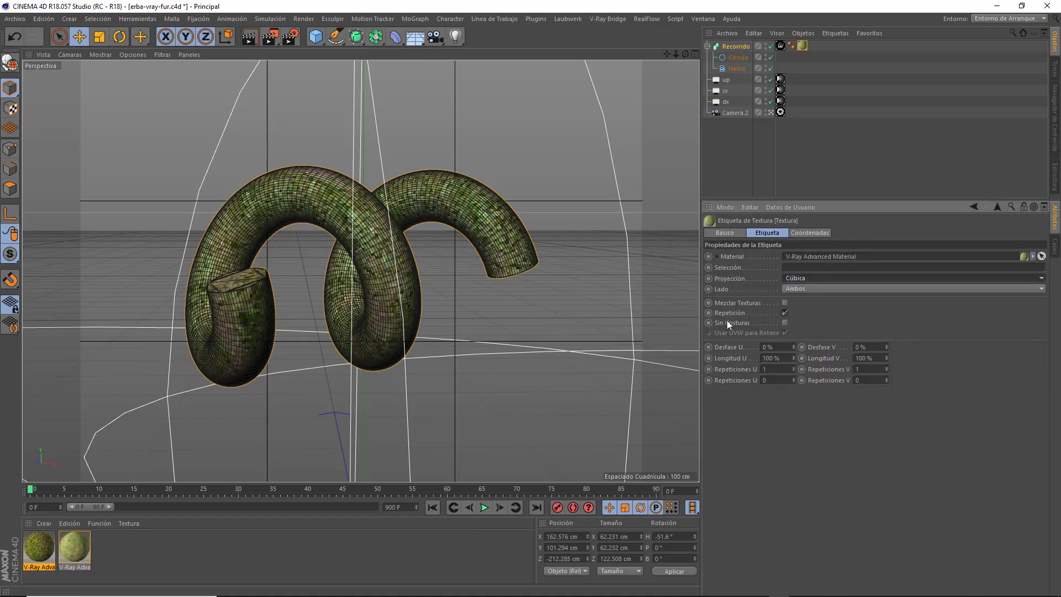
{"action": "left_click", "coordinate": [249, 39]}
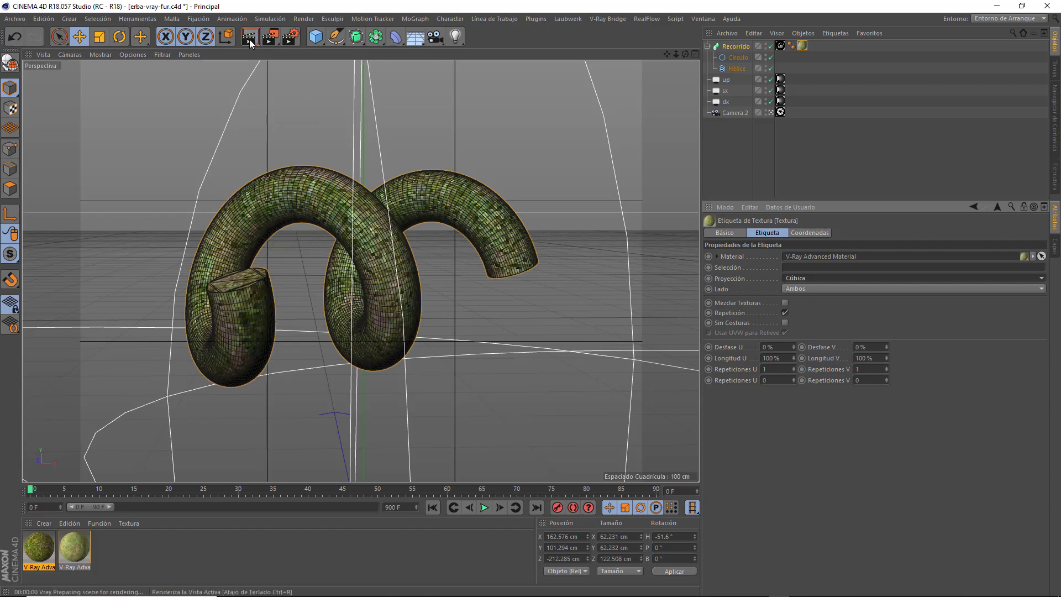